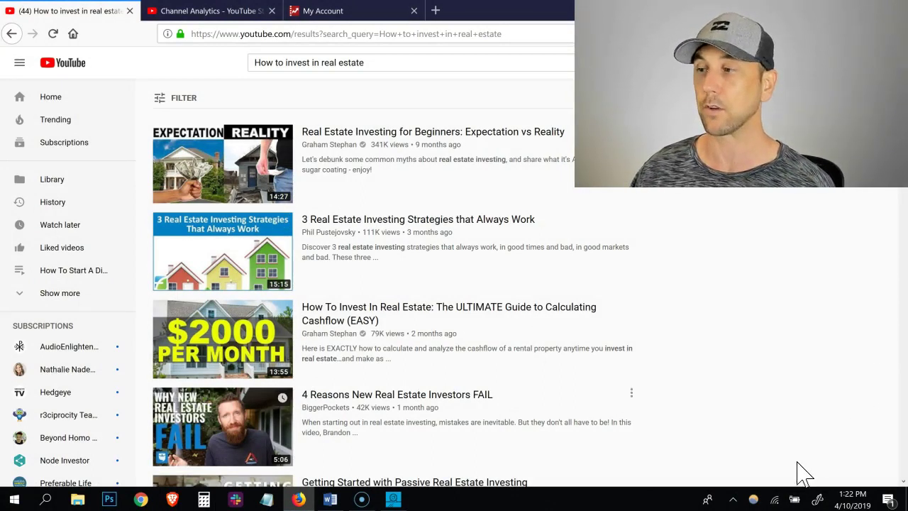
Start a screen sketch of the YouTube search results and circle the third video with a black pen
click(817, 499)
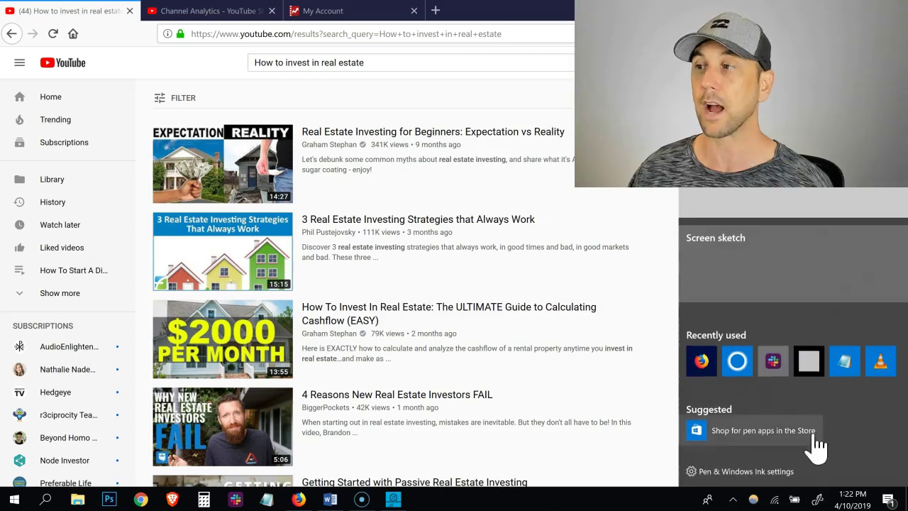
click(807, 273)
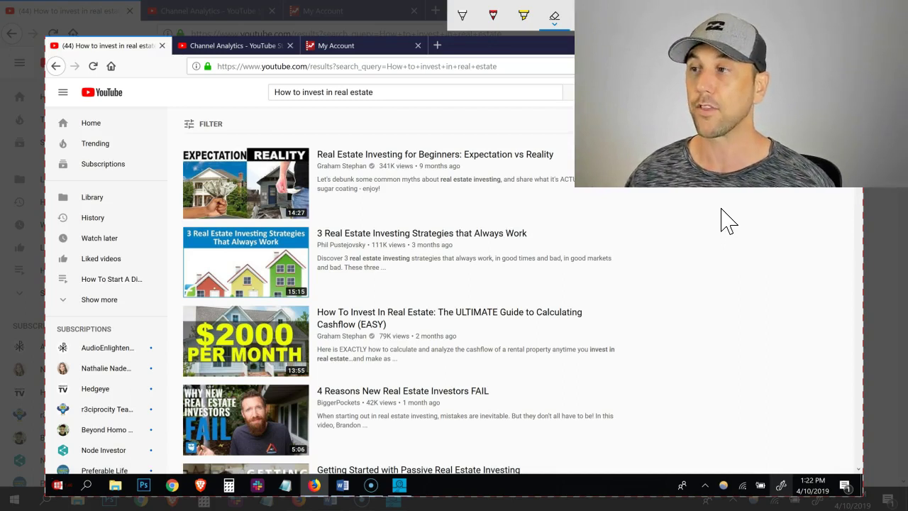
click(462, 34)
click(460, 37)
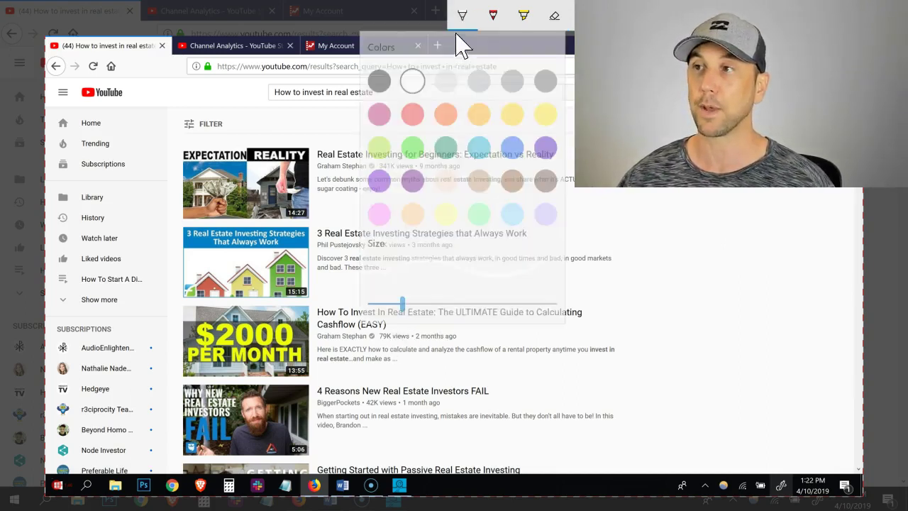
click(380, 80)
mouse_move(605, 305)
mouse_down()
mouse_move(273, 375)
mouse_move(582, 311)
mouse_move(476, 294)
mouse_up()
Write 5% with an arrow pointing at the circled video, and 6%, 7% and 4% beside the second, first and fourth results
drag(695, 320, 632, 325)
drag(659, 306, 662, 335)
mouse_move(742, 301)
mouse_down()
mouse_move(726, 315)
mouse_move(756, 314)
mouse_move(762, 328)
mouse_up()
drag(674, 223, 661, 248)
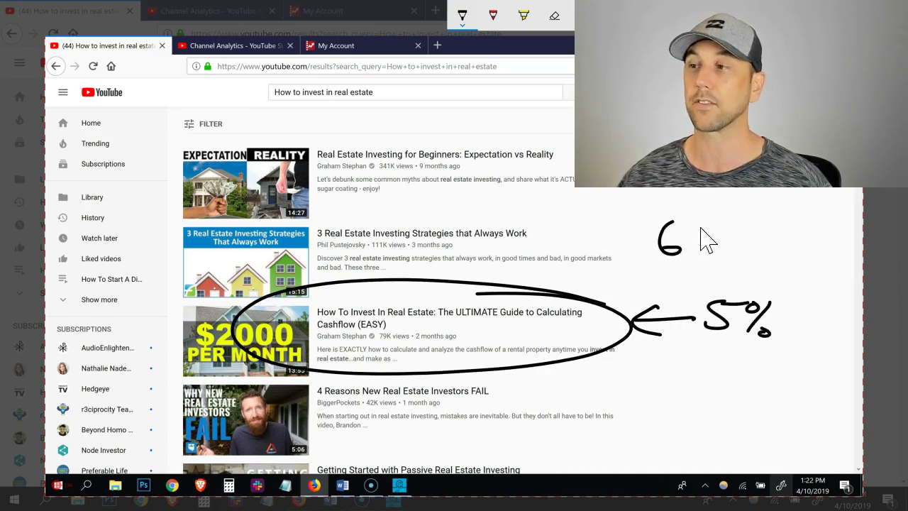
mouse_move(717, 223)
mouse_down()
mouse_move(695, 256)
mouse_move(714, 249)
mouse_up()
mouse_move(628, 149)
mouse_down()
mouse_move(652, 149)
mouse_move(638, 177)
mouse_up()
drag(672, 149, 678, 176)
drag(693, 163, 691, 165)
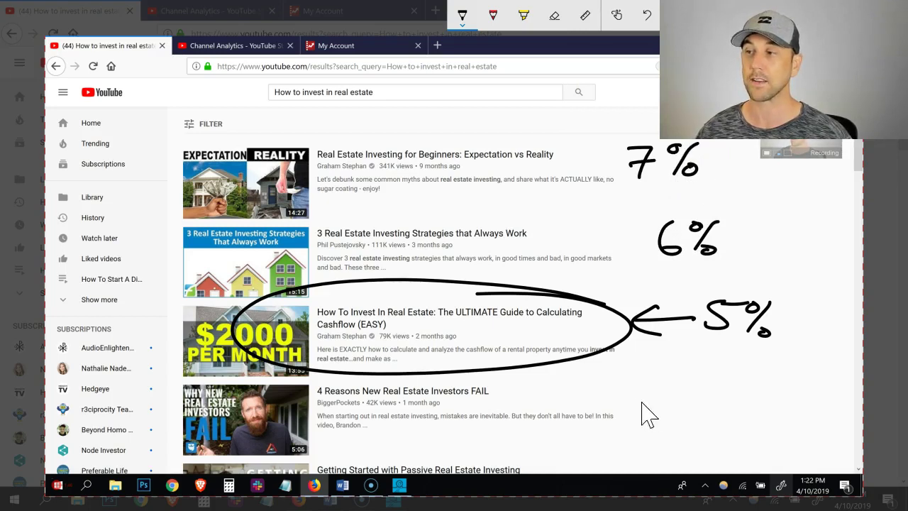
mouse_move(660, 394)
mouse_down()
mouse_move(681, 409)
mouse_move(664, 430)
mouse_up()
mouse_move(694, 396)
mouse_down()
mouse_move(699, 410)
mouse_move(686, 431)
mouse_move(702, 429)
mouse_up()
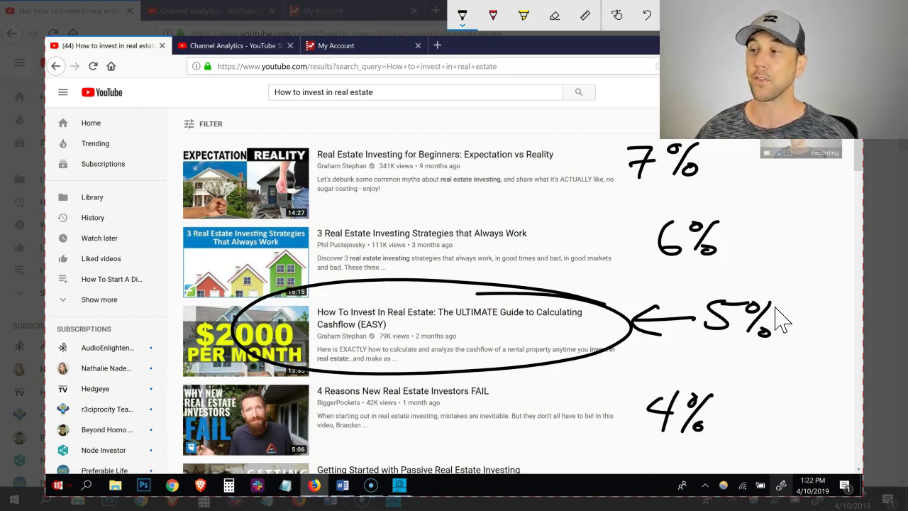
Add an upward arrow with 6.5% beside the 5%, and draw arrows showing the third video rising and the second one dropping
mouse_move(795, 325)
mouse_down()
mouse_move(802, 289)
mouse_move(826, 345)
mouse_move(839, 335)
mouse_move(846, 348)
mouse_up()
mouse_move(585, 300)
mouse_down()
mouse_move(609, 275)
mouse_move(544, 220)
mouse_move(534, 223)
mouse_move(560, 227)
mouse_move(535, 220)
mouse_up()
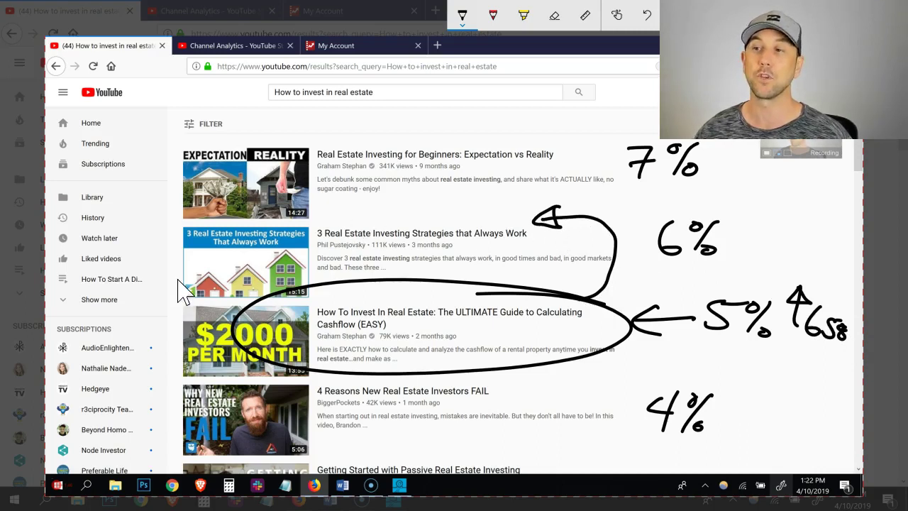
drag(169, 279, 167, 342)
mouse_move(167, 341)
mouse_down()
mouse_move(203, 234)
mouse_move(220, 248)
mouse_up()
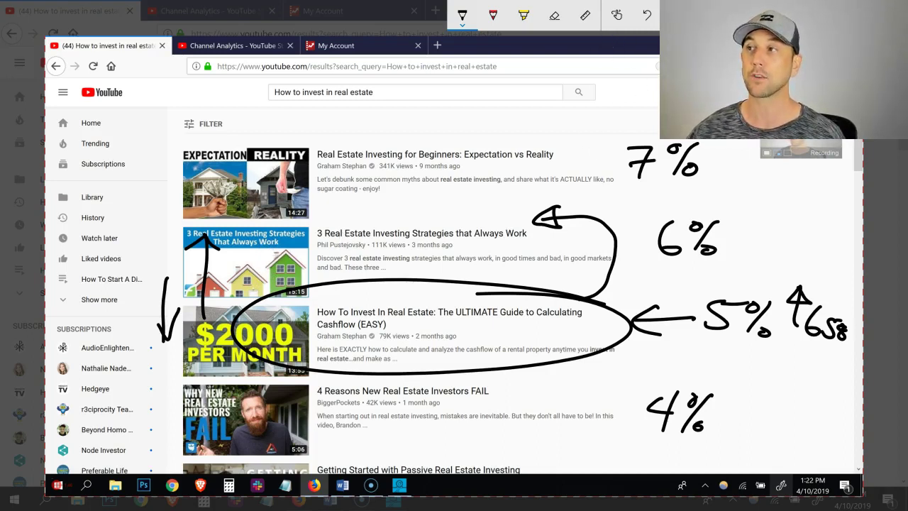
Clear the ink and box the first video's thumbnail, the second video's title and the third video's description
key(Escape)
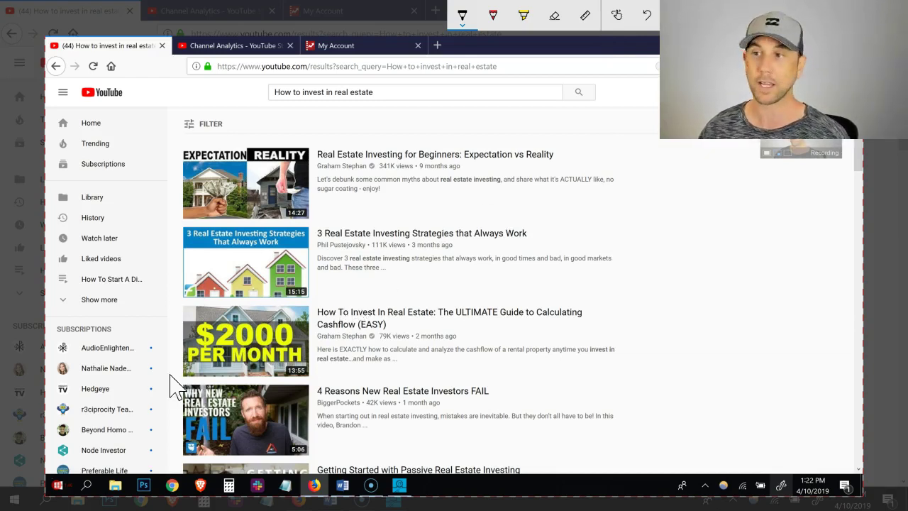
mouse_move(175, 140)
mouse_down()
mouse_move(174, 166)
mouse_move(238, 227)
mouse_move(333, 222)
mouse_move(347, 129)
mouse_move(231, 128)
mouse_move(171, 141)
mouse_up()
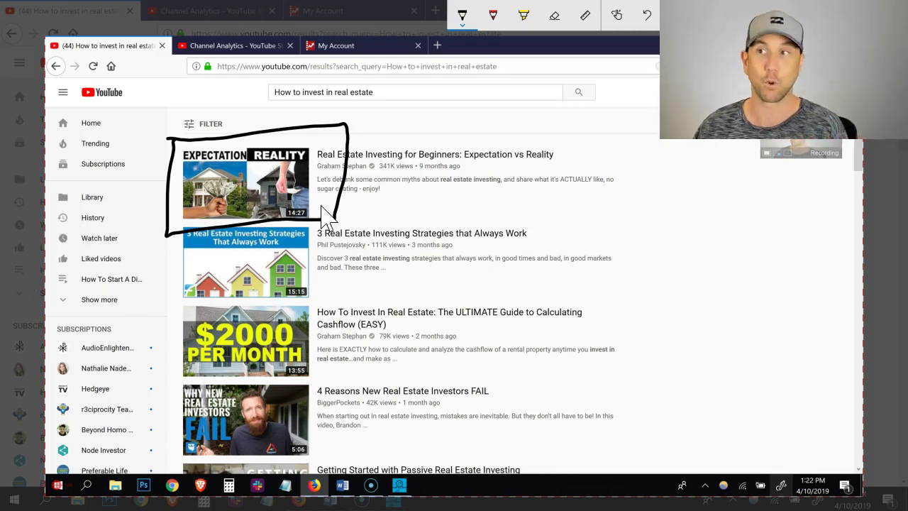
mouse_move(313, 228)
mouse_down()
mouse_move(315, 241)
mouse_move(349, 250)
mouse_move(465, 252)
mouse_move(550, 229)
mouse_move(450, 218)
mouse_move(324, 222)
mouse_up()
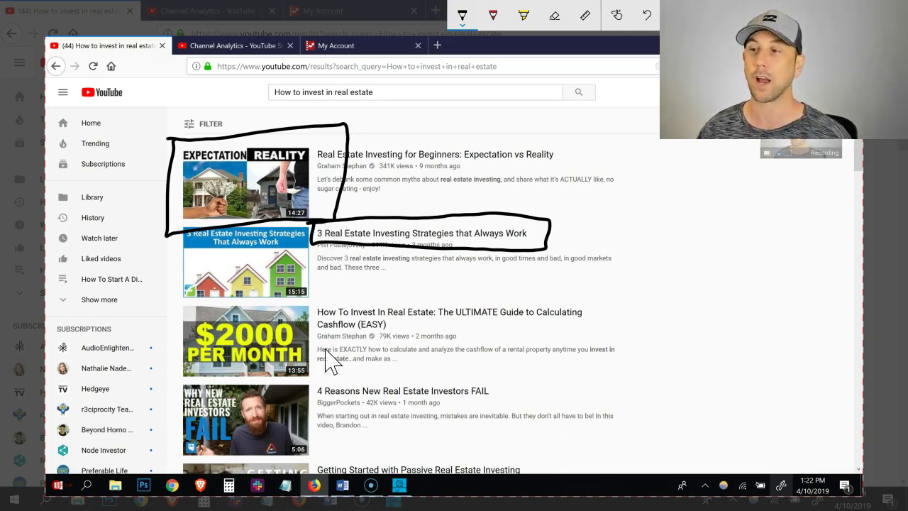
mouse_move(315, 342)
mouse_down()
mouse_move(405, 371)
mouse_move(610, 382)
mouse_move(618, 341)
mouse_move(474, 341)
mouse_move(378, 355)
mouse_move(314, 347)
mouse_up()
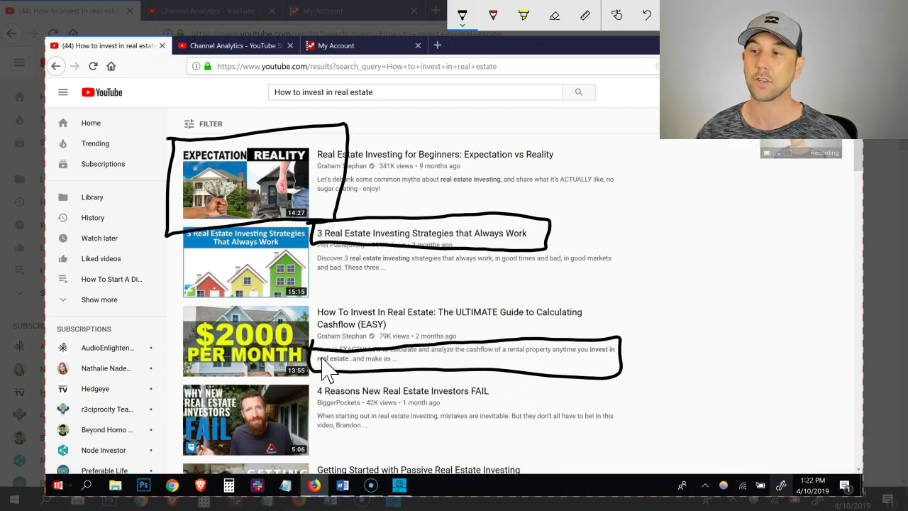
Write an underlined 120 beside the third result, with 5%, an upward arrow and 7% above it
mouse_move(643, 331)
mouse_down()
mouse_move(638, 360)
mouse_move(675, 358)
mouse_move(687, 338)
mouse_up()
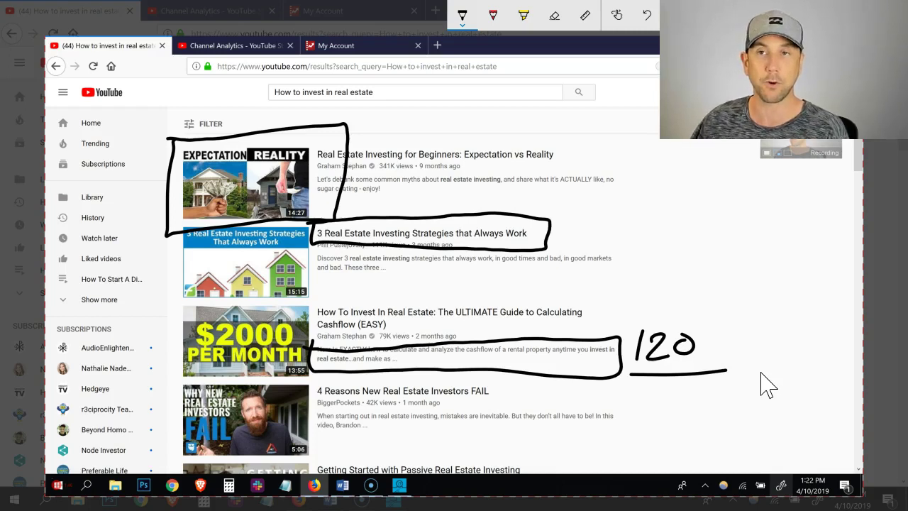
drag(421, 279, 430, 279)
mouse_move(701, 247)
mouse_down()
mouse_move(703, 273)
mouse_move(734, 248)
mouse_move(740, 282)
mouse_move(758, 291)
mouse_up()
mouse_move(640, 240)
mouse_down()
mouse_move(647, 267)
mouse_move(688, 239)
mouse_up()
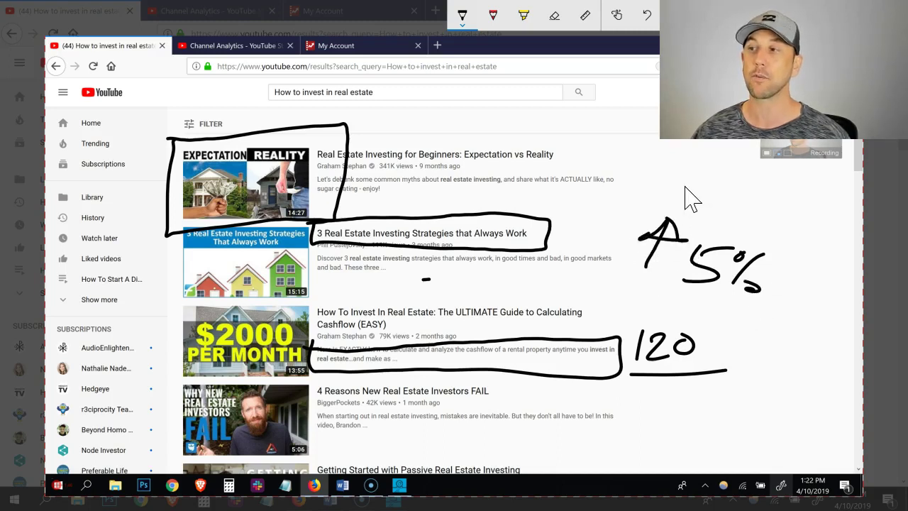
drag(685, 186, 699, 213)
drag(744, 185, 746, 190)
mouse_move(772, 186)
mouse_down()
mouse_move(738, 213)
mouse_move(758, 219)
mouse_up()
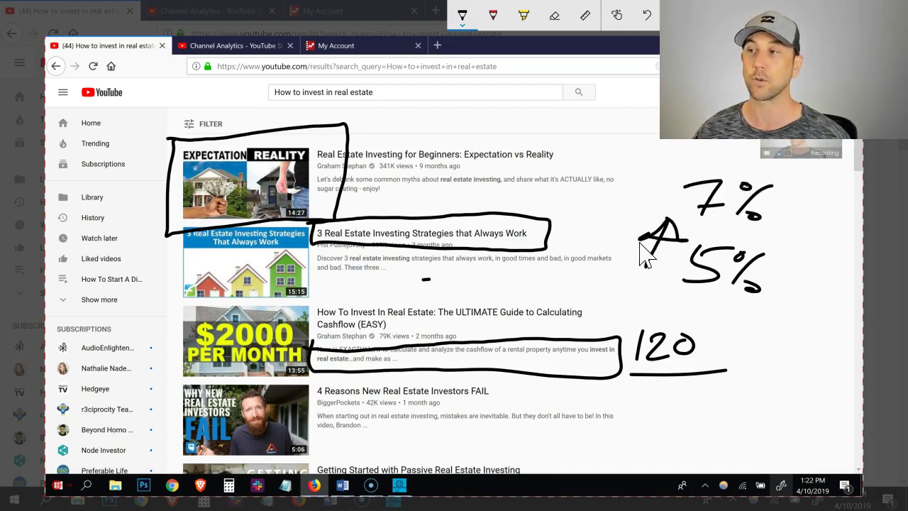
mouse_move(667, 158)
mouse_down()
mouse_move(651, 207)
mouse_move(673, 170)
mouse_up()
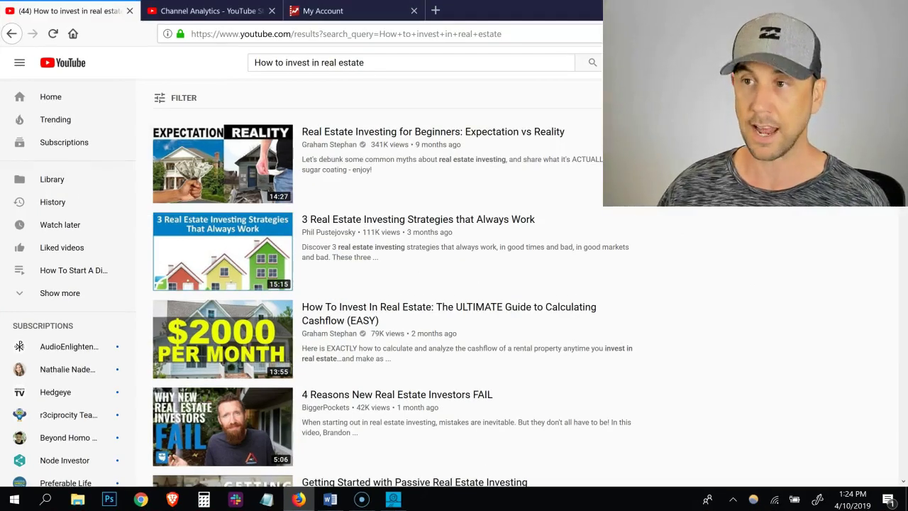
Show the Word note about the required LEGEND account, then return to Firefox and close the YouTube search results page
key(alt+Tab)
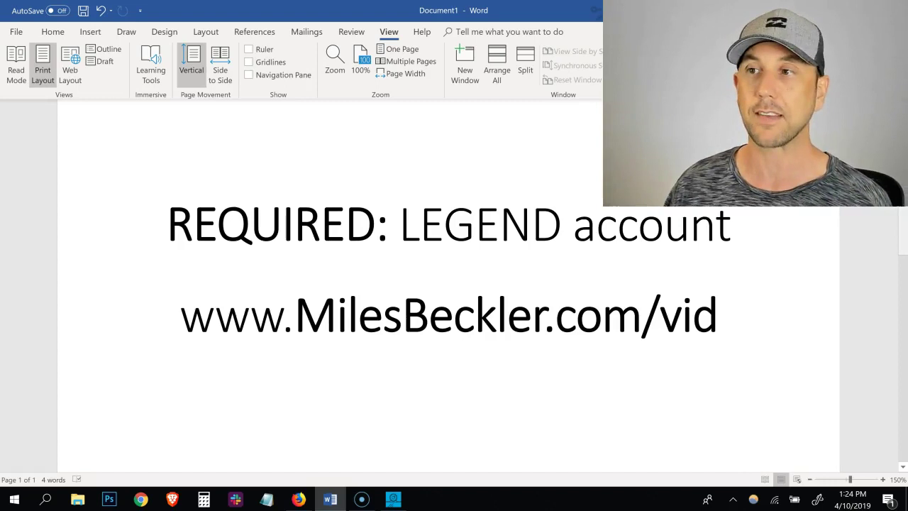
key(alt+Tab)
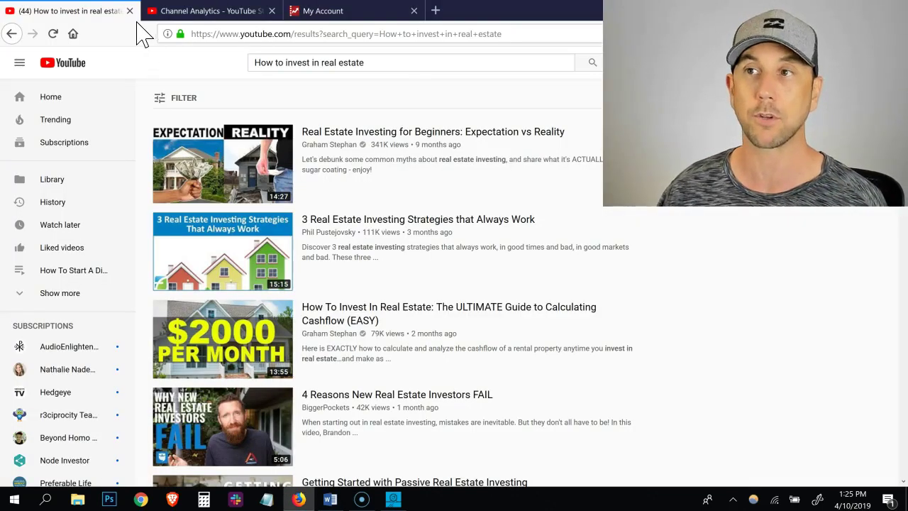
click(129, 10)
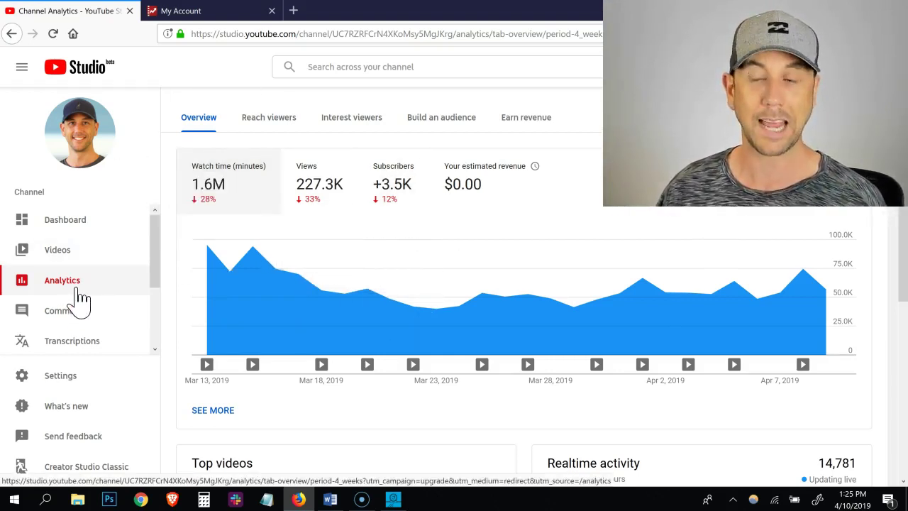
Open the full Top videos report in Channel Analytics and sort the videos by impressions
scroll(174, 252, down, 2)
scroll(173, 252, down, 1)
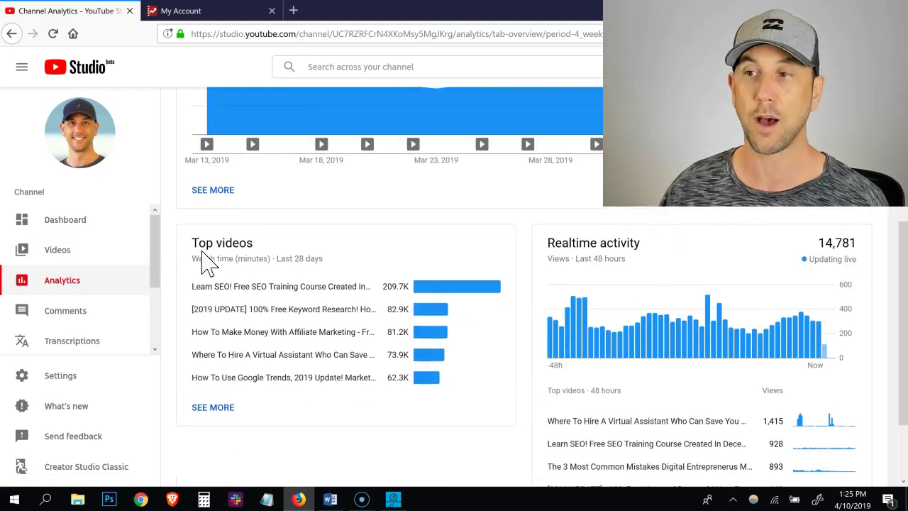
click(225, 408)
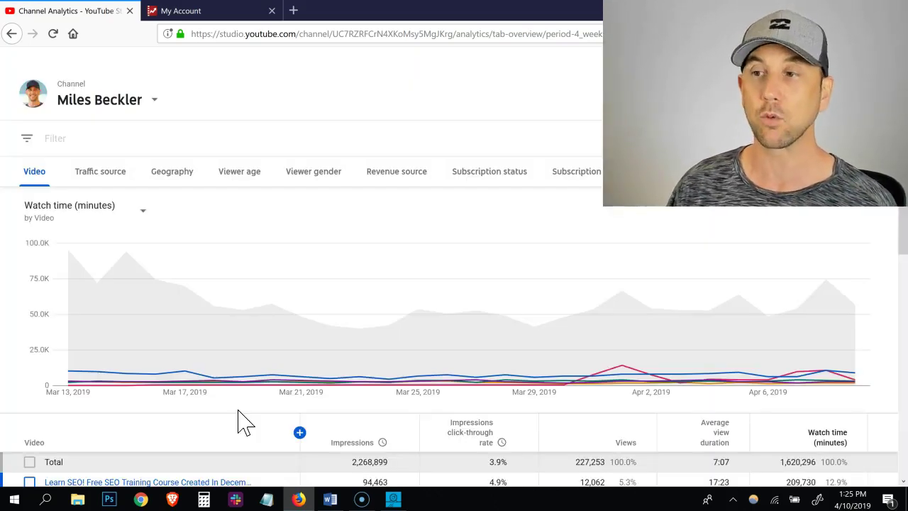
scroll(319, 319, down, 3)
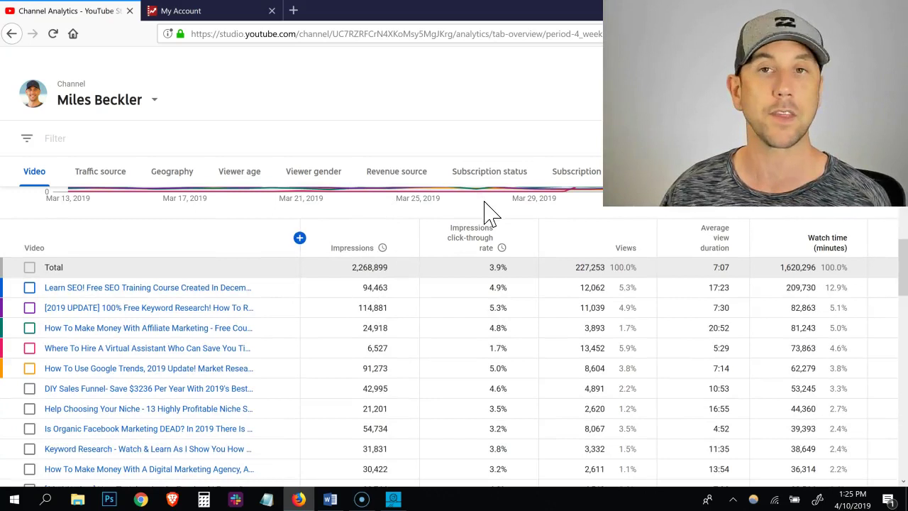
click(350, 250)
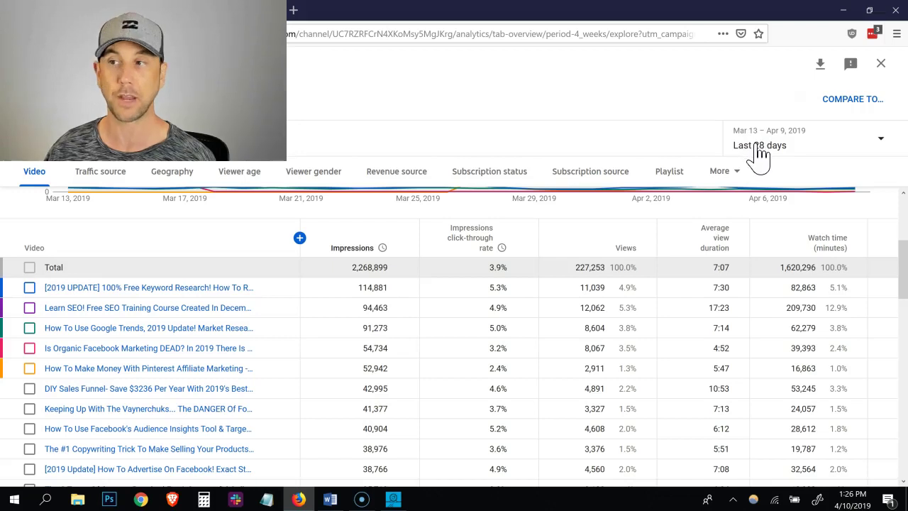
Review the date range choices, then compare impressions with click-through rates across the video list to find weak performers
click(758, 147)
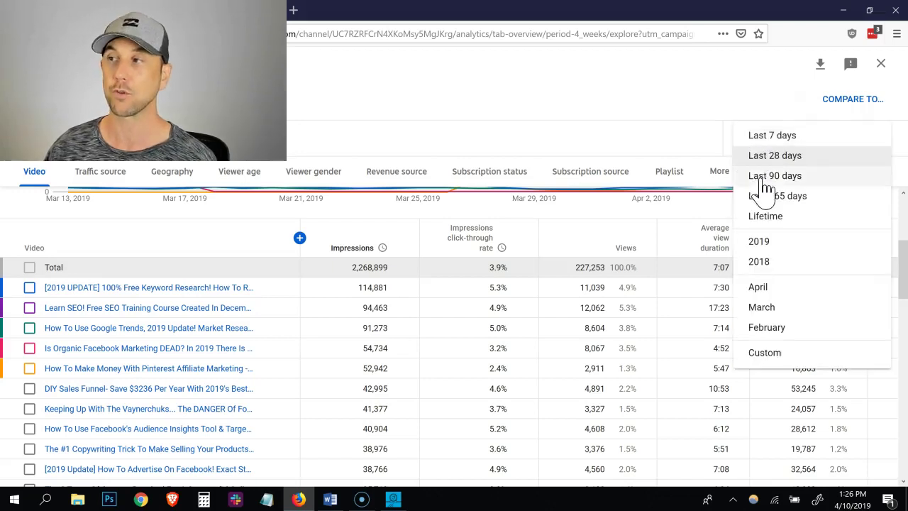
click(498, 140)
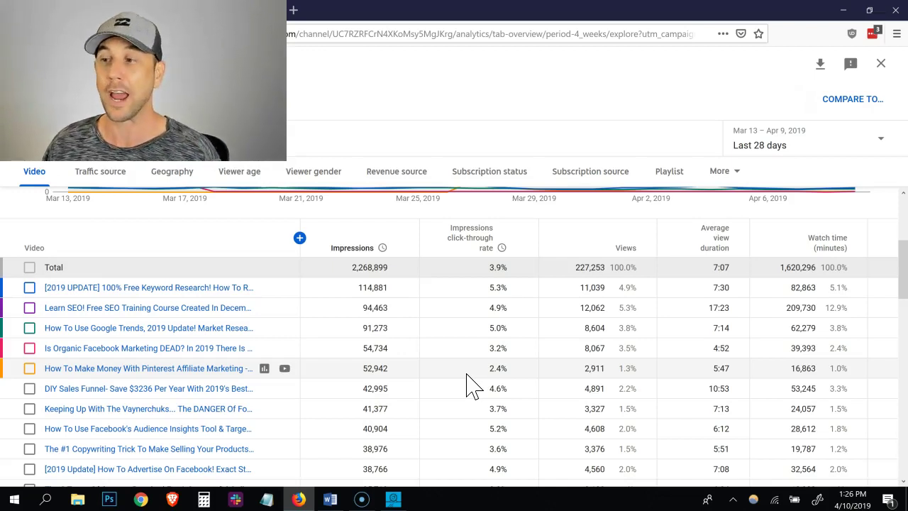
scroll(467, 374, down, 2)
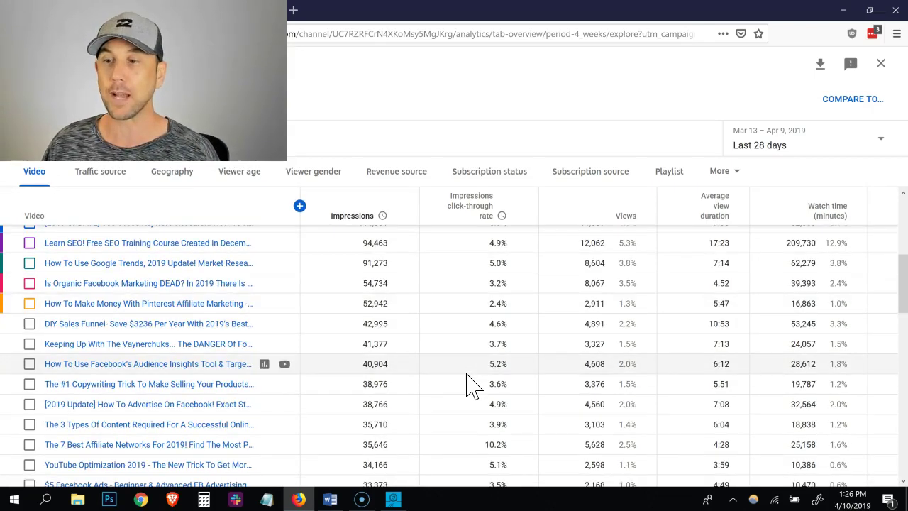
scroll(468, 387, down, 2)
scroll(469, 386, down, 2)
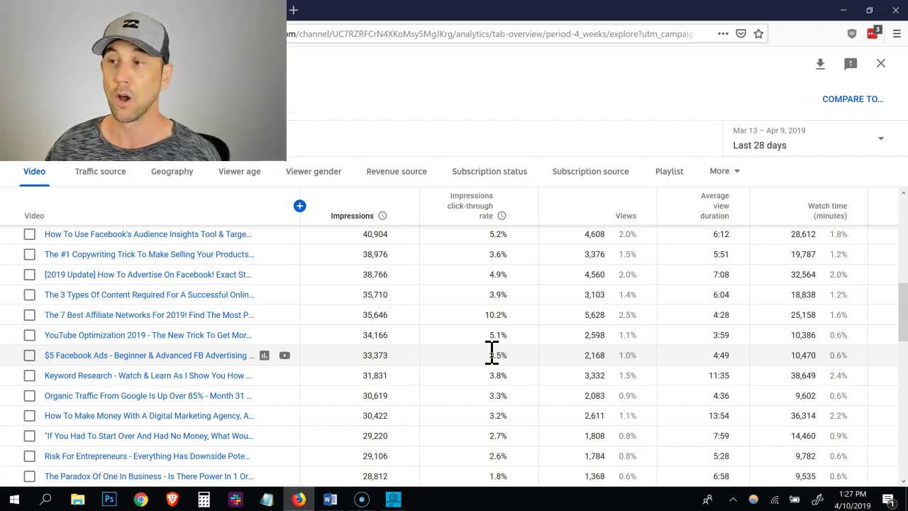
scroll(494, 358, up, 8)
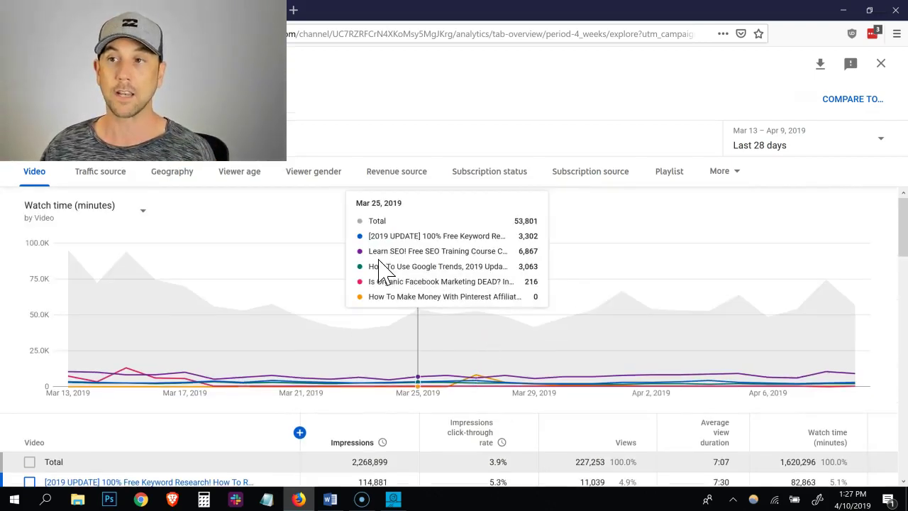
scroll(308, 334, down, 2)
scroll(341, 358, down, 2)
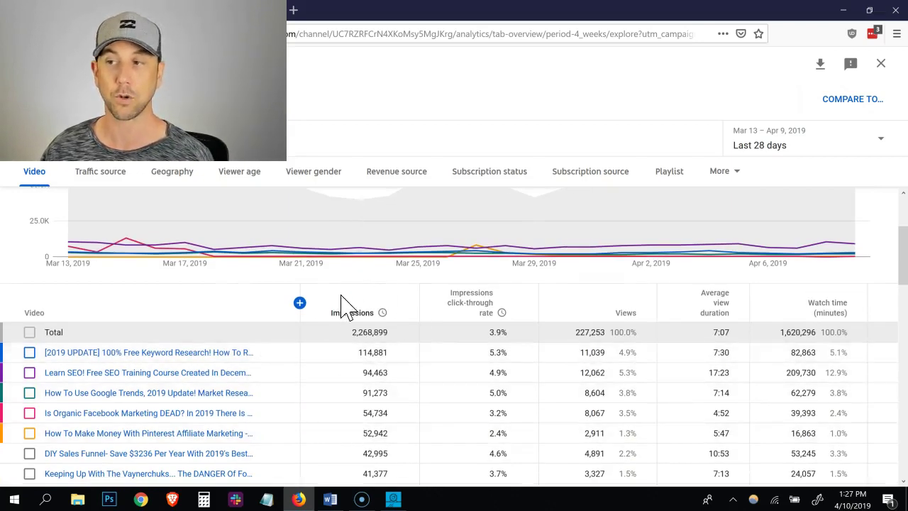
scroll(327, 304, down, 2)
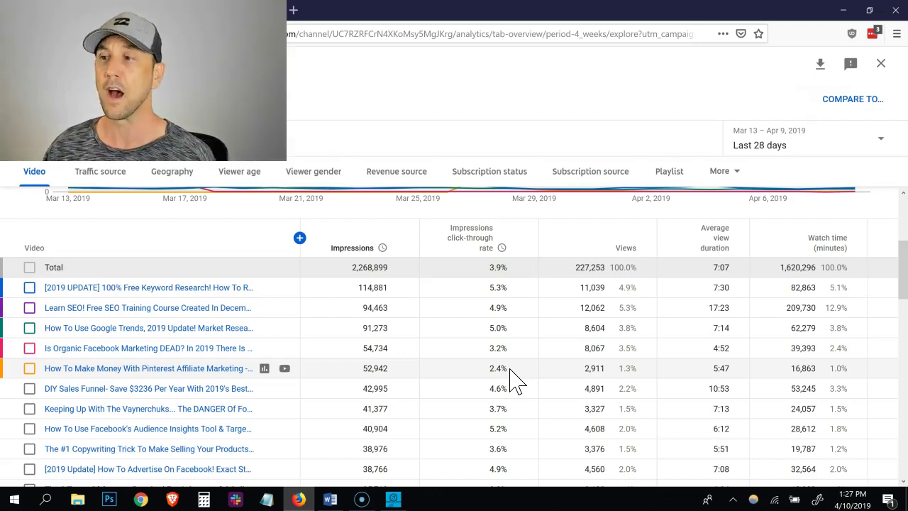
scroll(405, 284, up, 2)
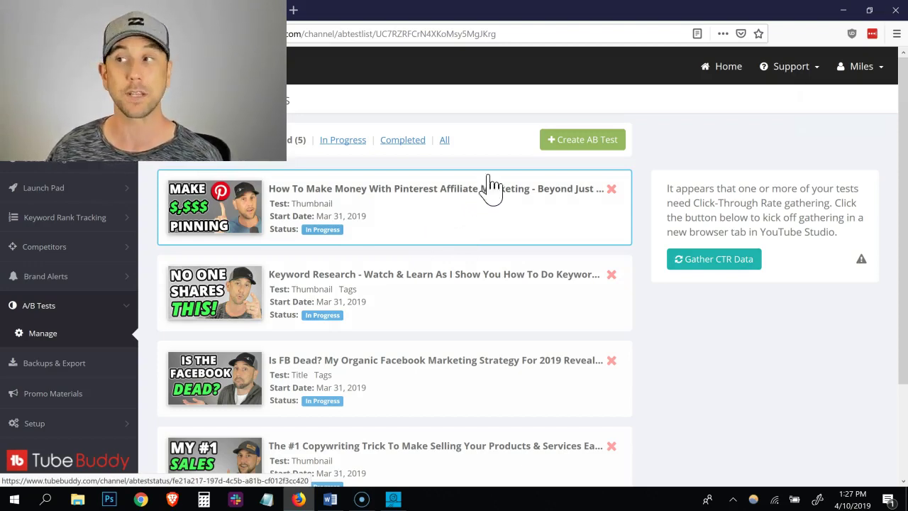
Create an A/B test, search for "five dollar facebook ads" and choose the "5 Facebook Ads - Beginner Advanced FB Advertising Strategy" video
click(586, 142)
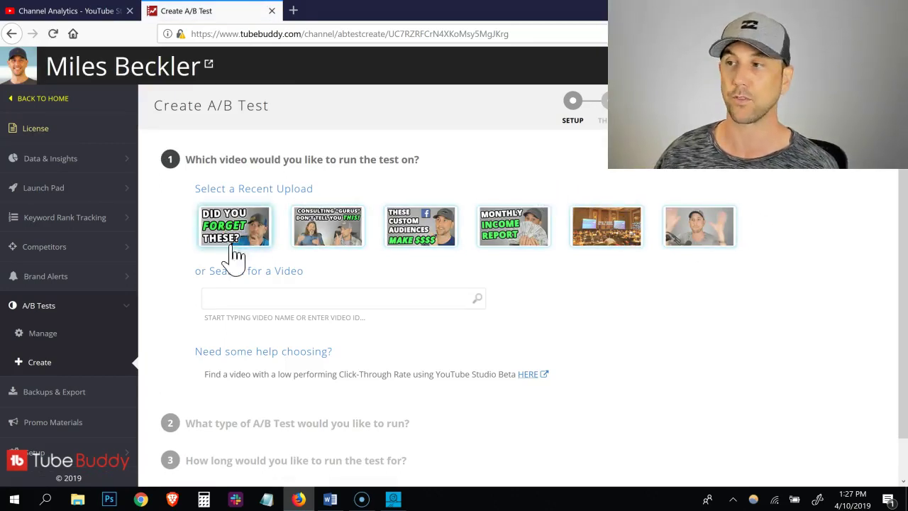
click(236, 301)
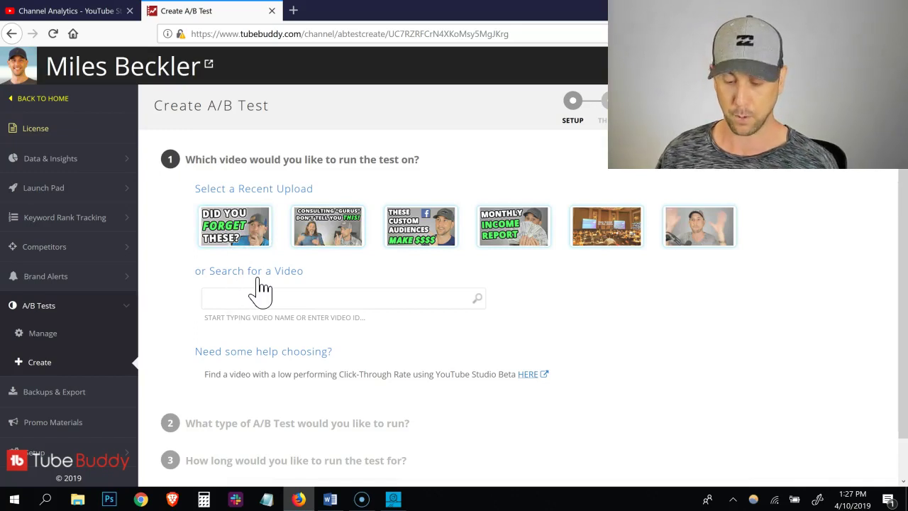
text($5 faceb)
text(ook)
text( ads)
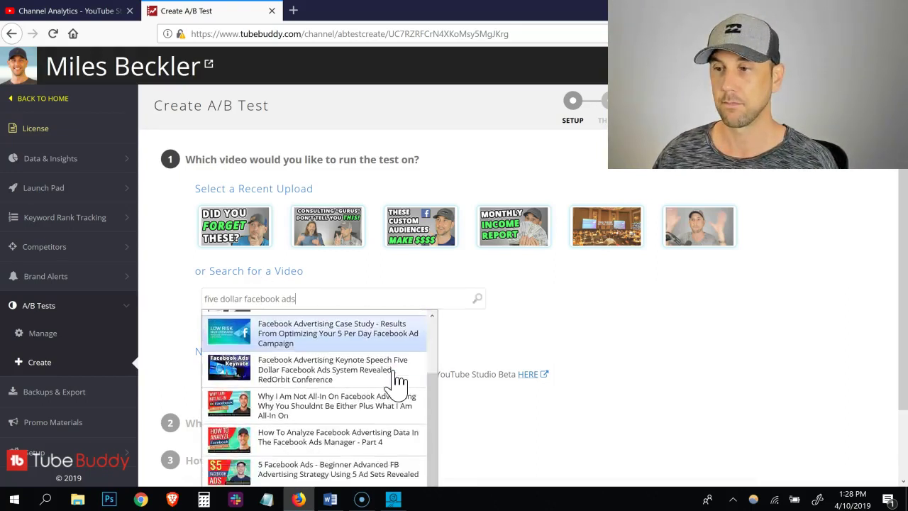
scroll(391, 381, down, 2)
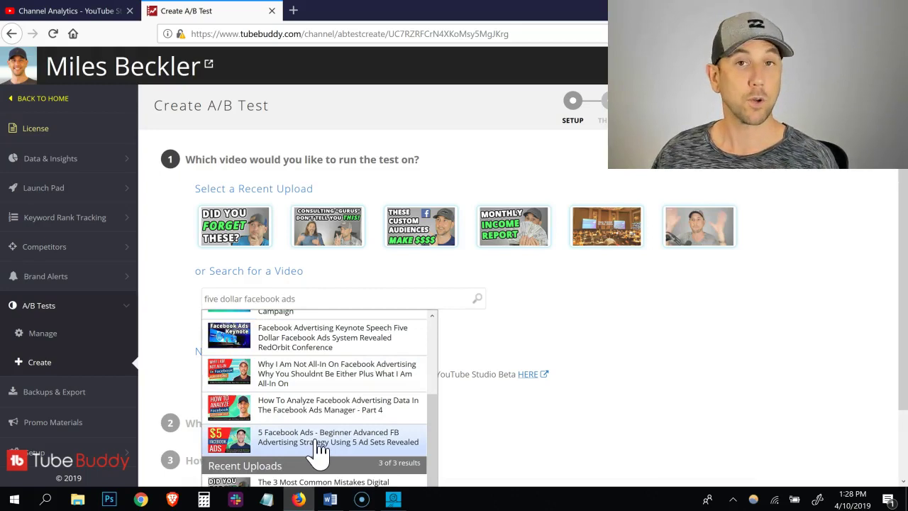
click(320, 449)
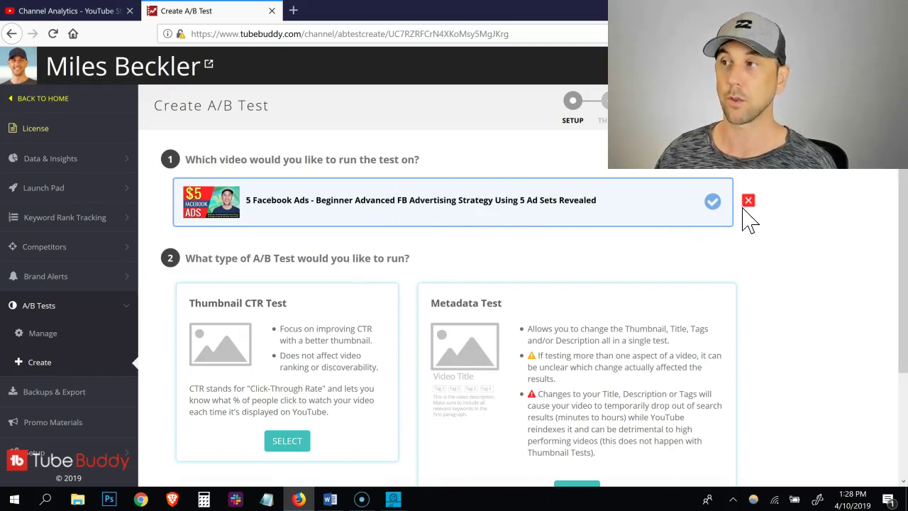
Choose a Thumbnail CTR Test that runs until the click-through rate is statistically significant, and continue to the thumbnail stage
scroll(750, 212, down, 1)
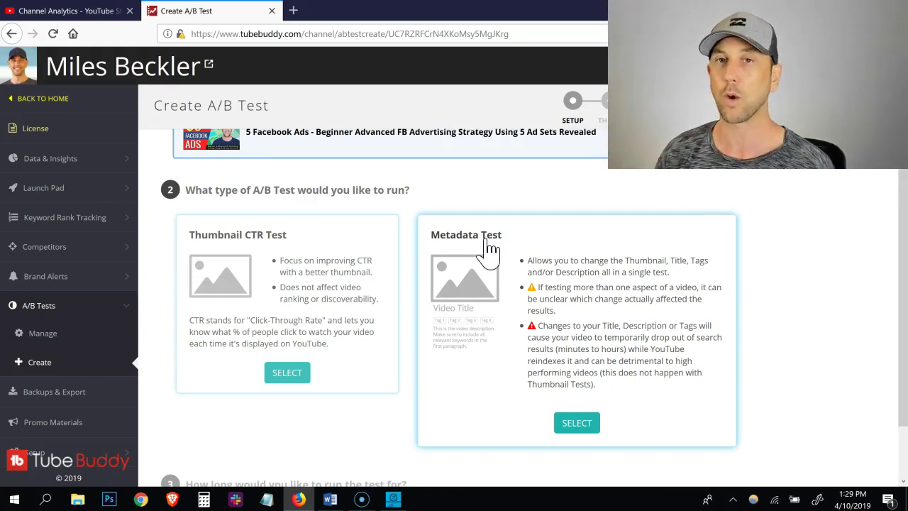
click(282, 376)
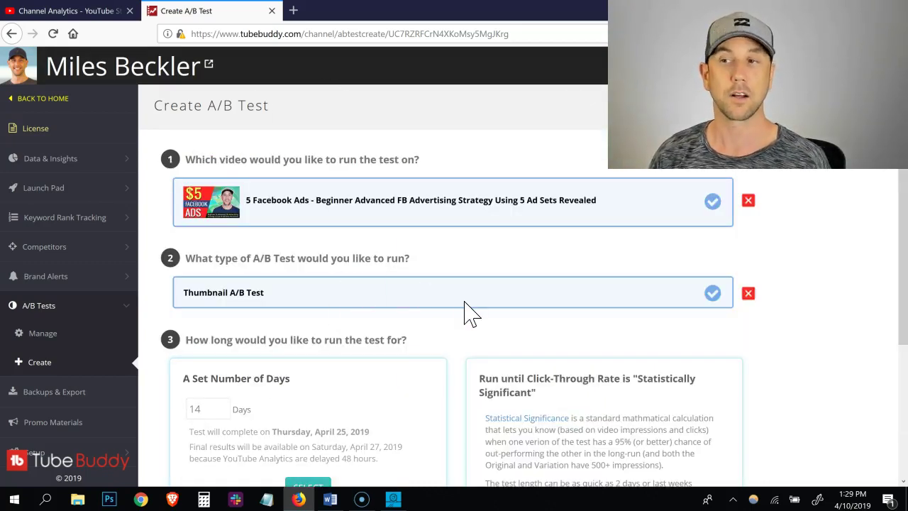
scroll(483, 344, down, 2)
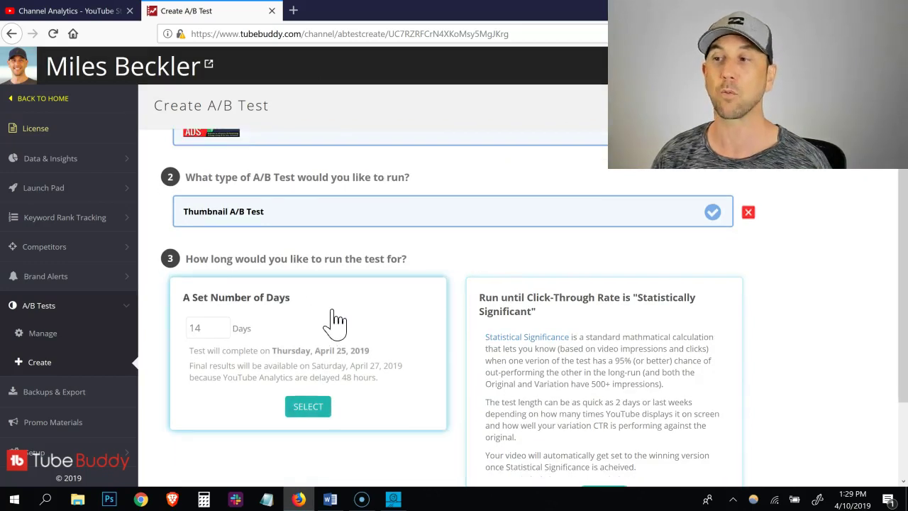
scroll(389, 362, down, 1)
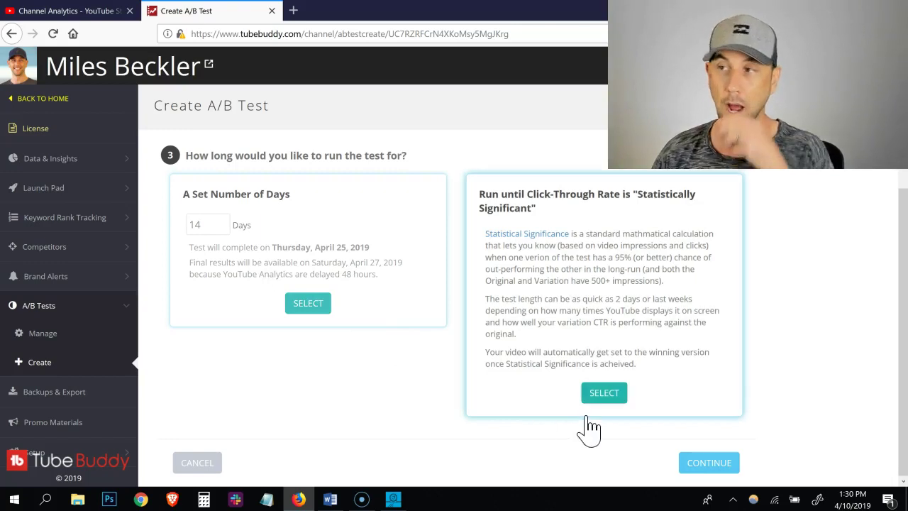
click(602, 397)
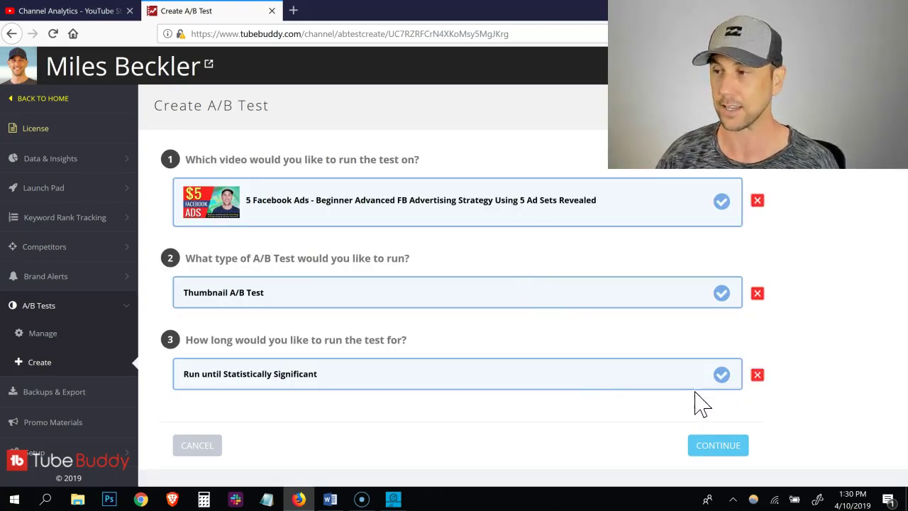
click(718, 445)
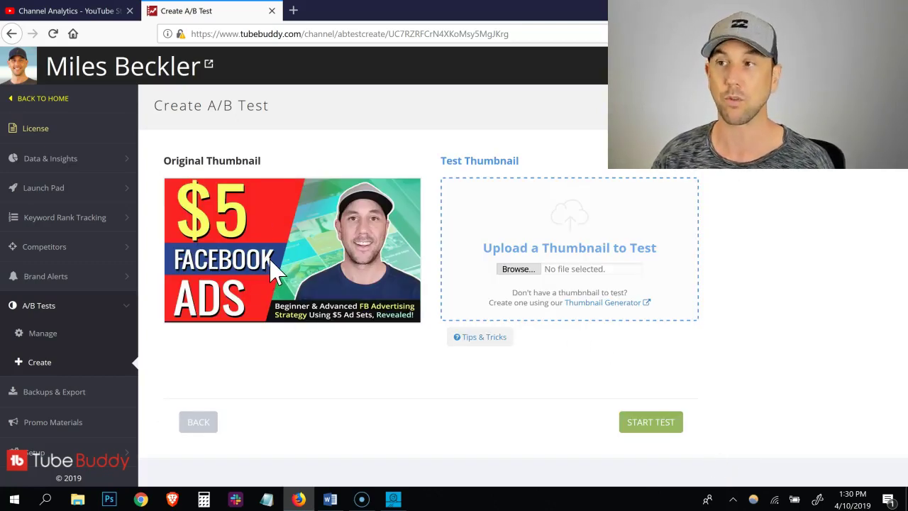
Upload the "Works Like Magic" image as the test thumbnail, then start the A/B test and confirm it
click(518, 274)
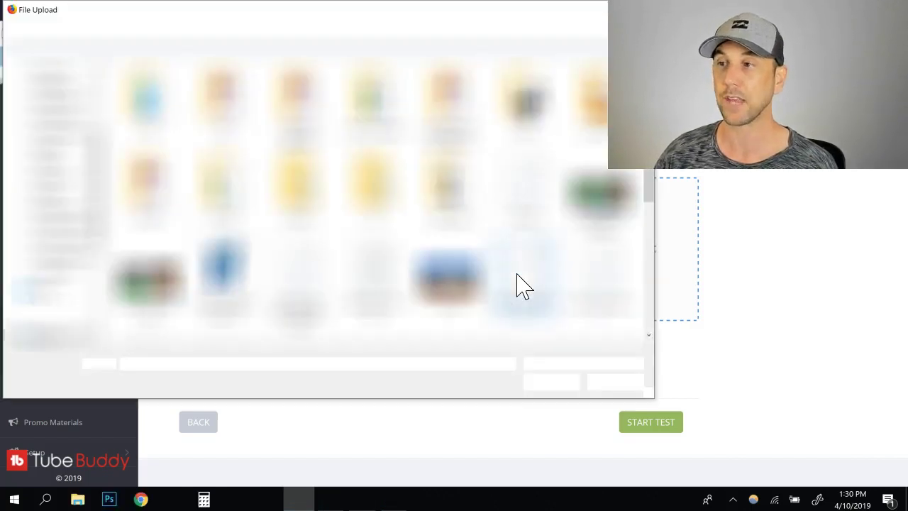
click(135, 291)
click(545, 383)
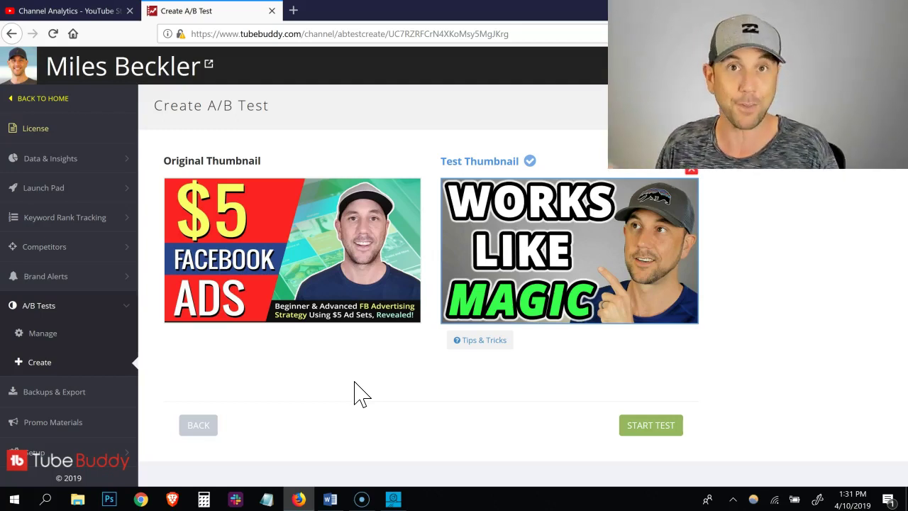
click(664, 428)
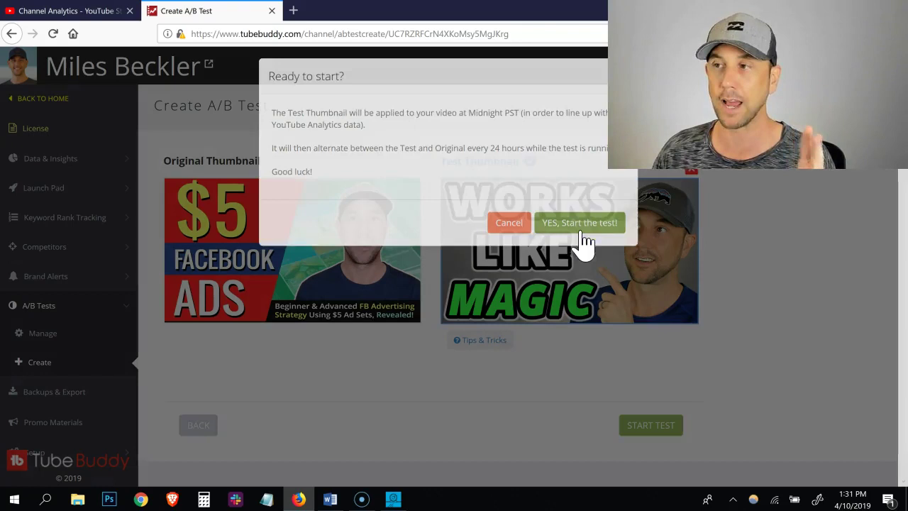
click(584, 234)
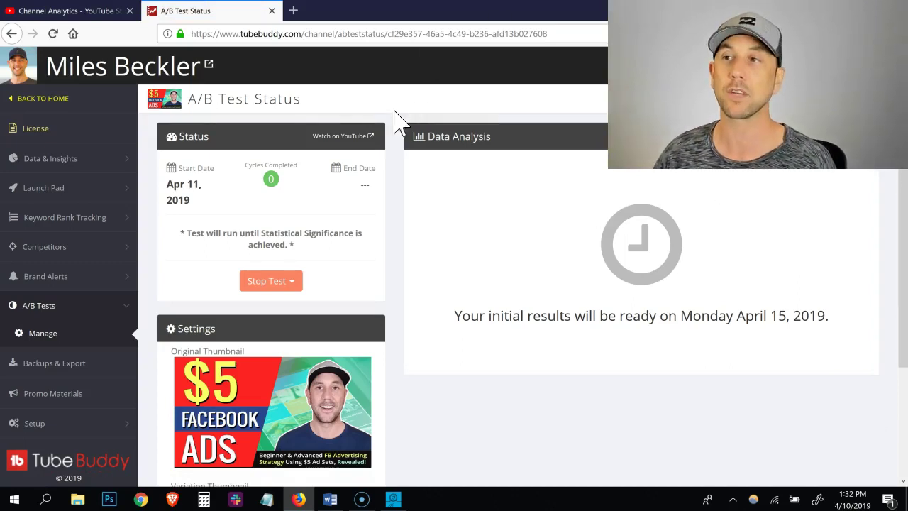
Open the status of the Pinterest affiliate marketing test from the A/B test list and compare its original and variation thumbnails
click(44, 341)
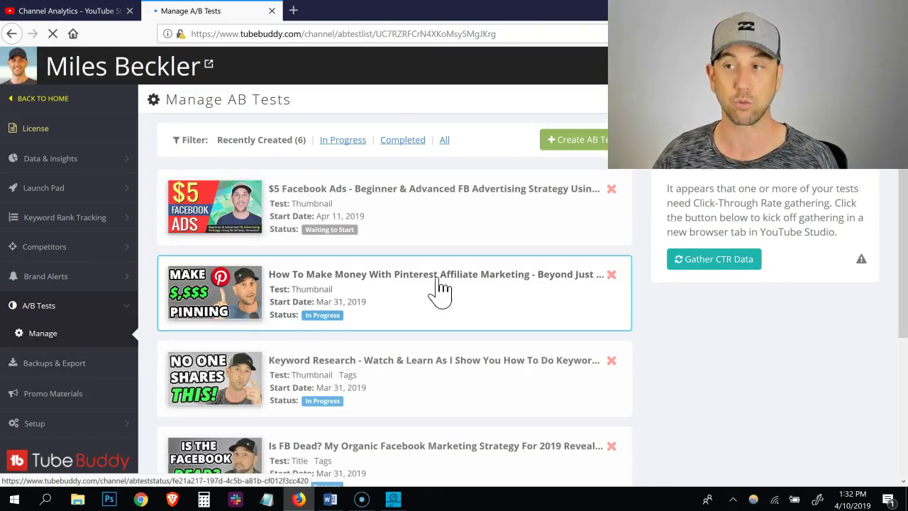
scroll(355, 305, down, 2)
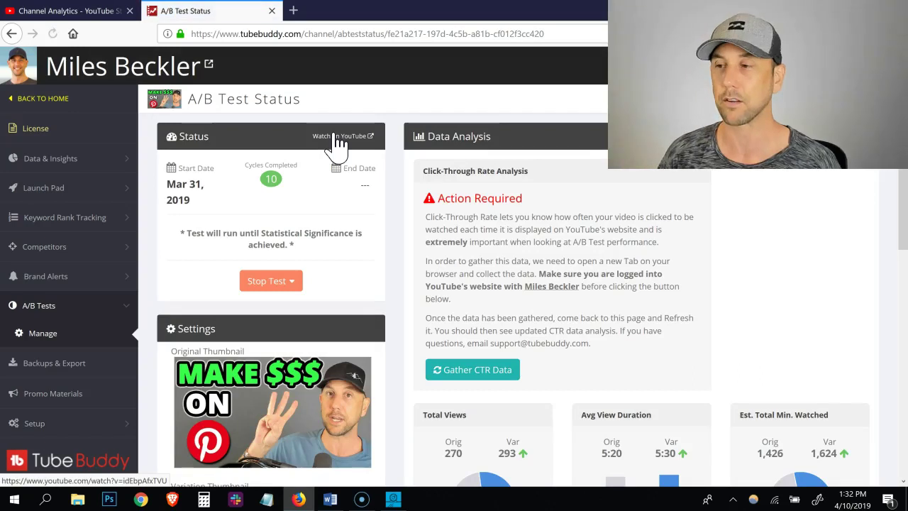
scroll(341, 156, down, 4)
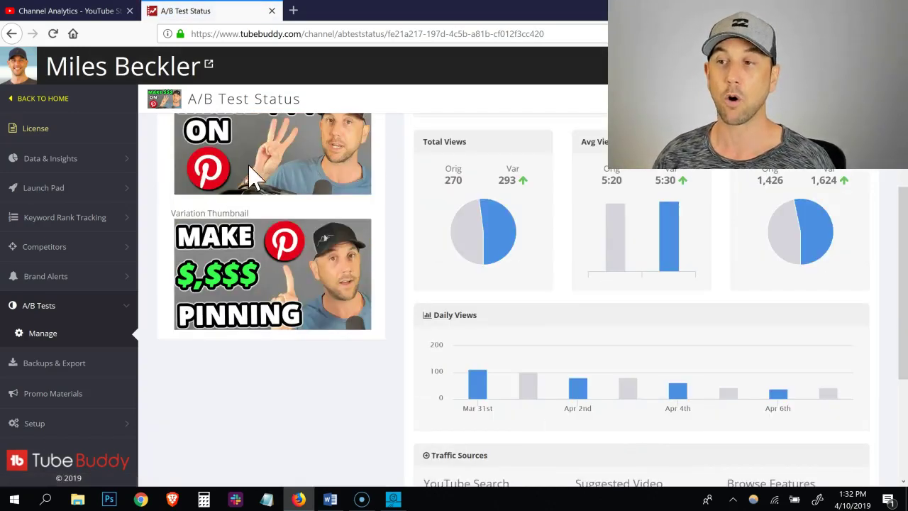
scroll(256, 210, up, 1)
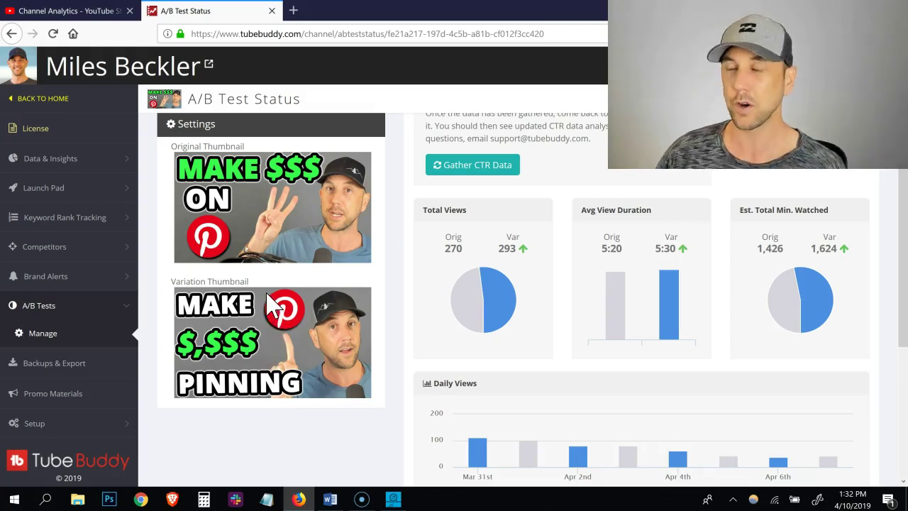
scroll(273, 307, up, 2)
scroll(273, 307, up, 2)
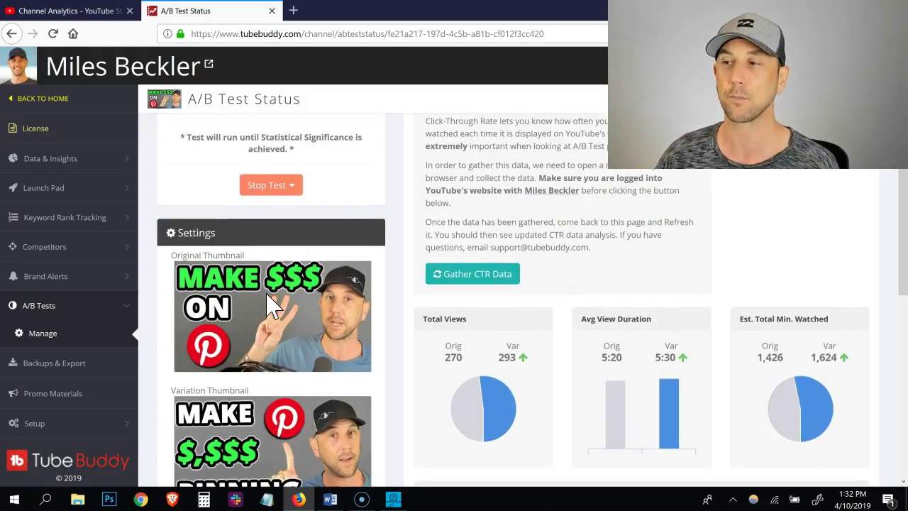
scroll(399, 296, down, 2)
scroll(429, 291, down, 2)
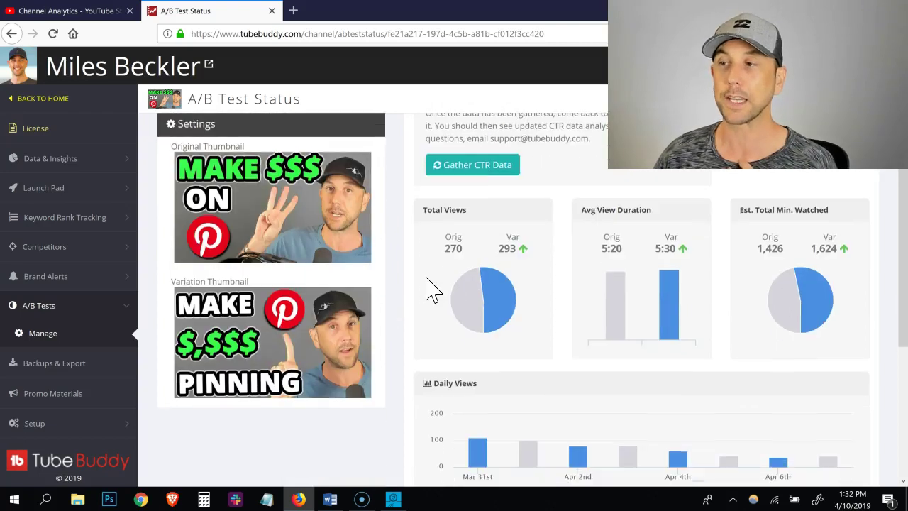
Review the Pinterest test's daily views and traffic sources, then return to its Click-Through Rate Analysis section
scroll(442, 268, down, 2)
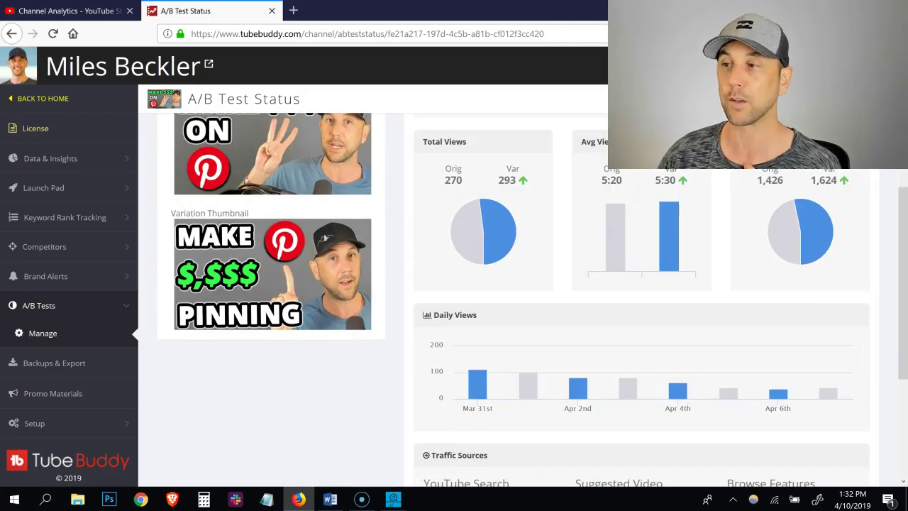
scroll(497, 371, down, 2)
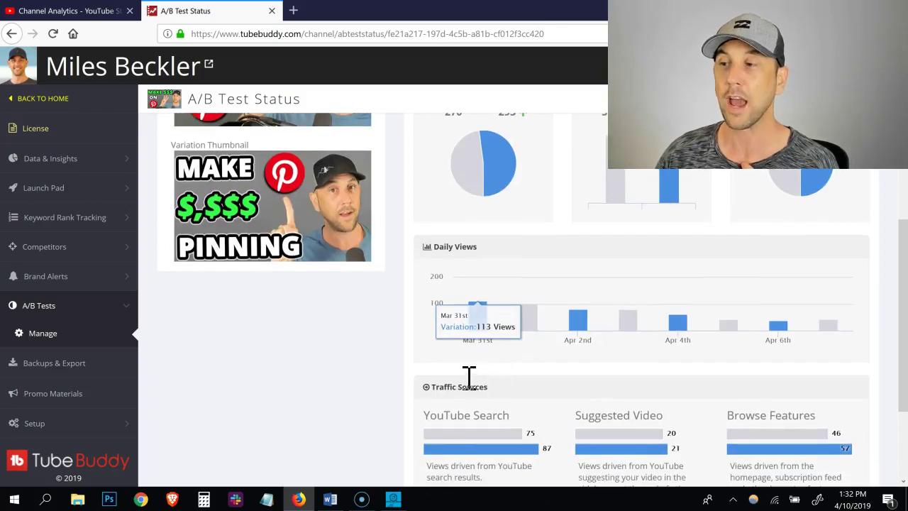
scroll(633, 377, down, 2)
scroll(618, 372, up, 12)
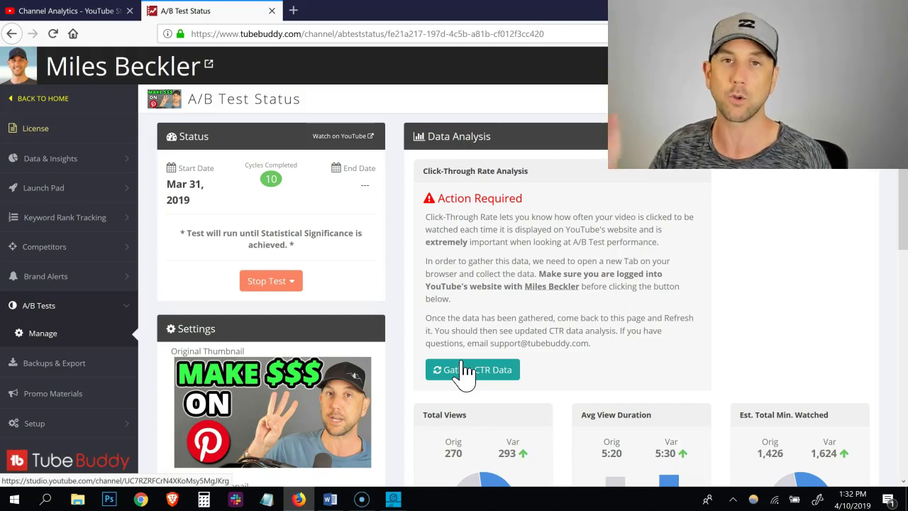
Compare original and variation results for total views, average view duration, estimated minutes watched and traffic sources in the Pinterest test
scroll(465, 371, down, 2)
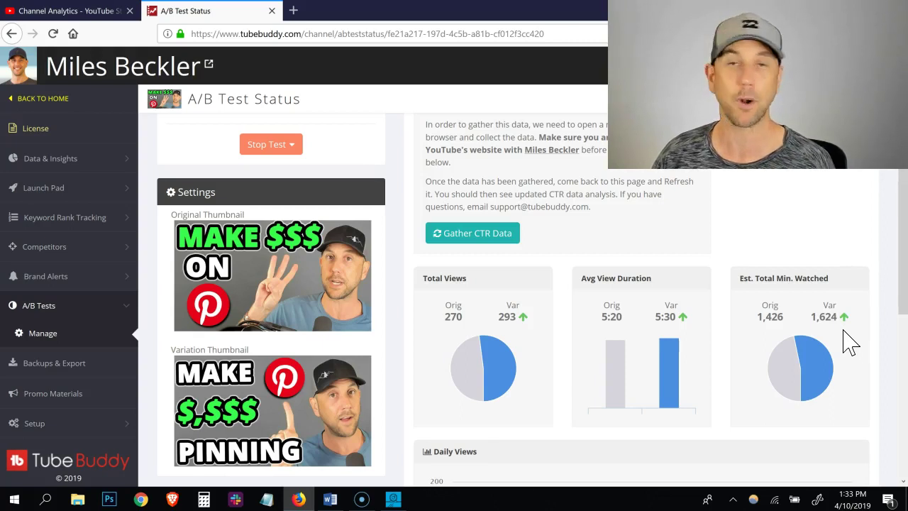
scroll(849, 343, down, 2)
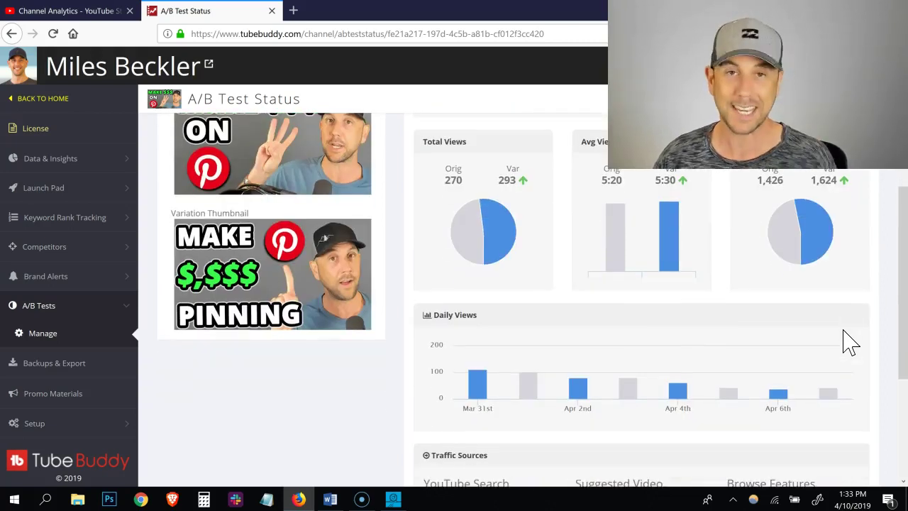
scroll(849, 343, up, 2)
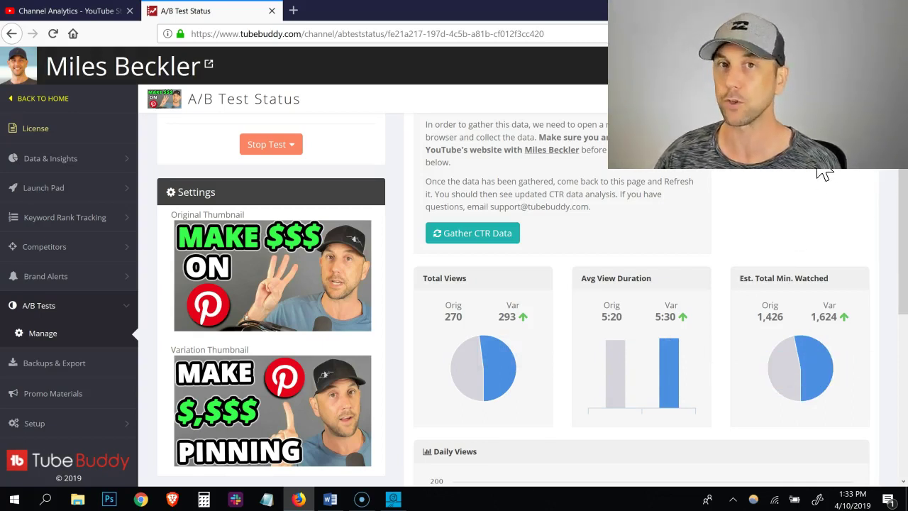
scroll(824, 174, down, 3)
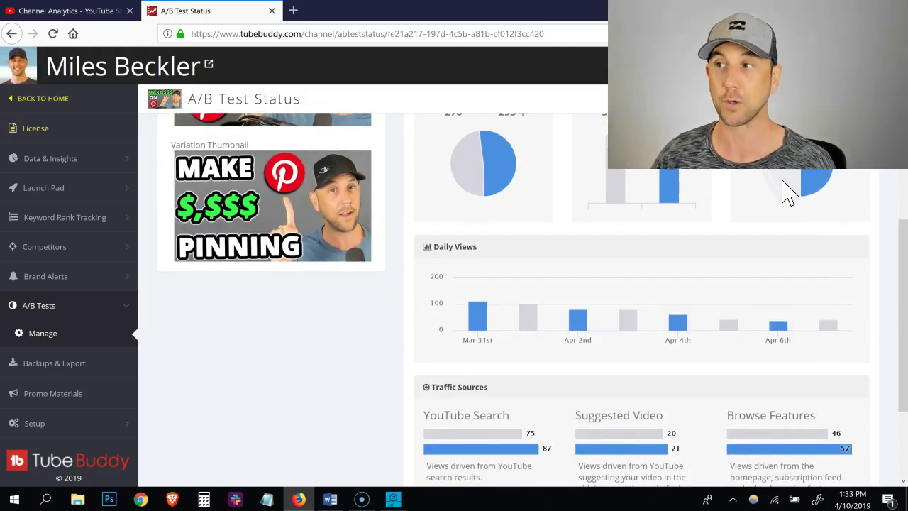
scroll(525, 312, down, 1)
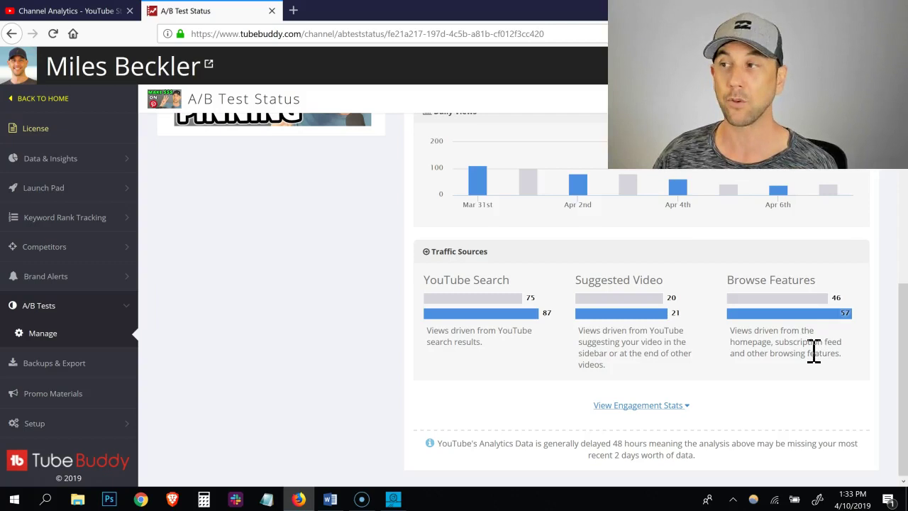
scroll(814, 349, up, 8)
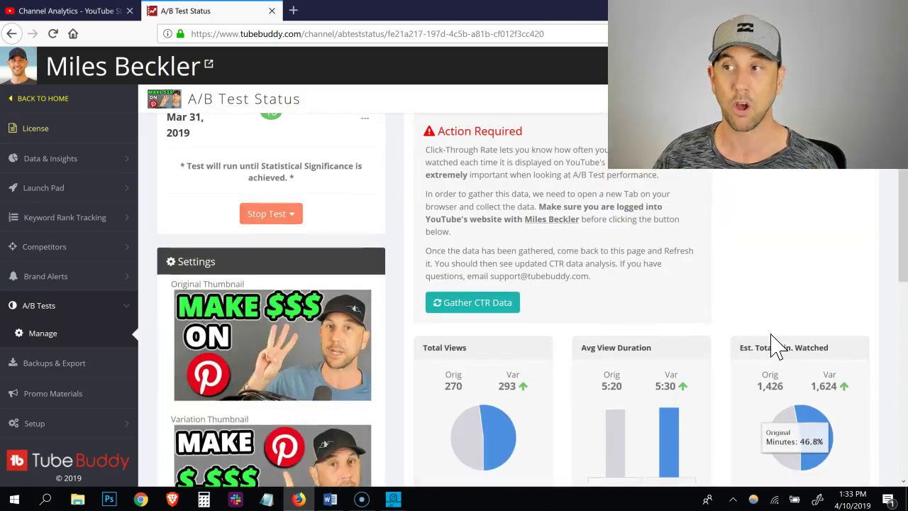
scroll(773, 346, up, 1)
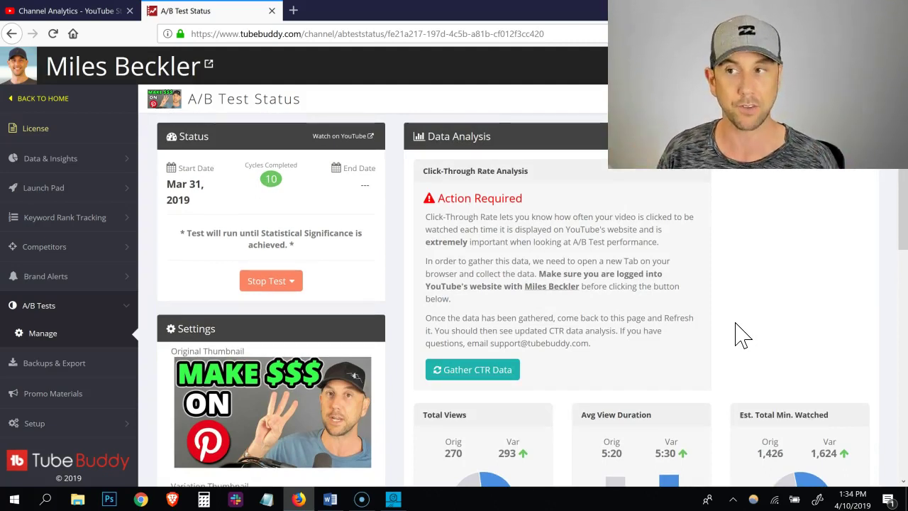
scroll(742, 336, down, 3)
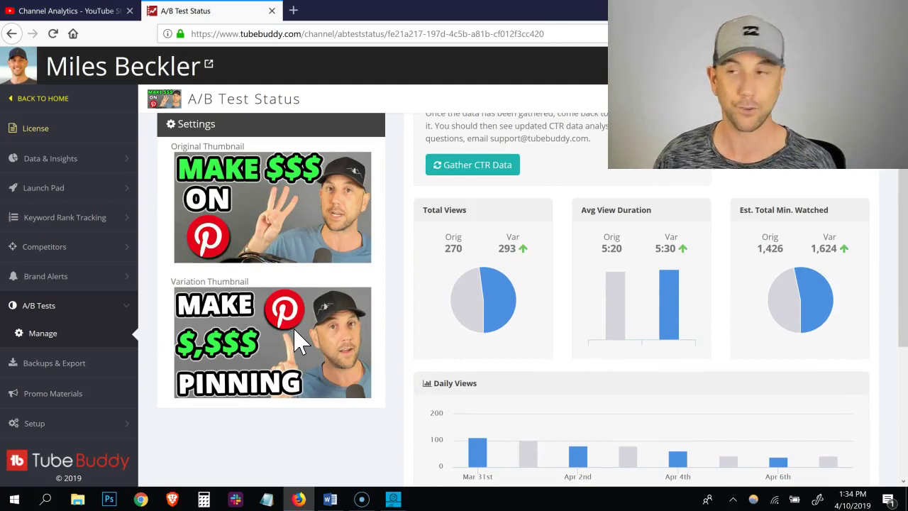
scroll(165, 348, up, 3)
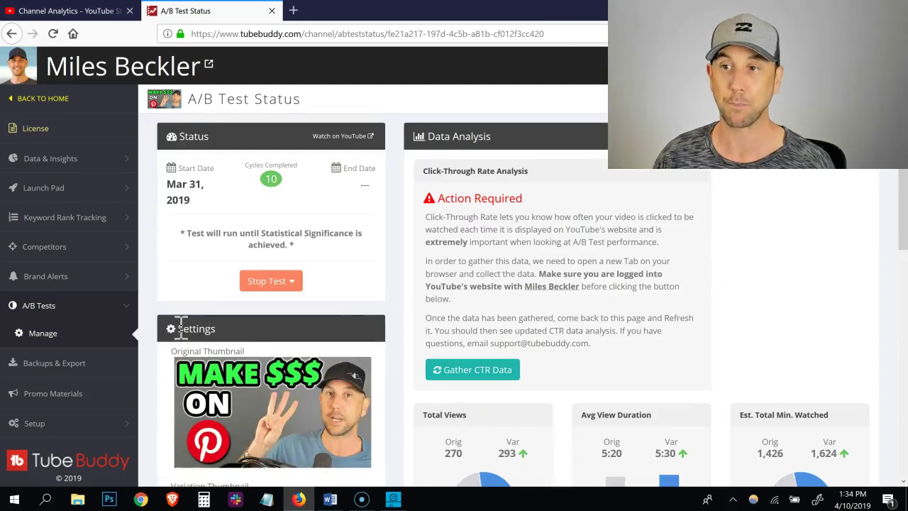
Return to the list of managed A/B tests and review which elements each recently created test covers
click(63, 341)
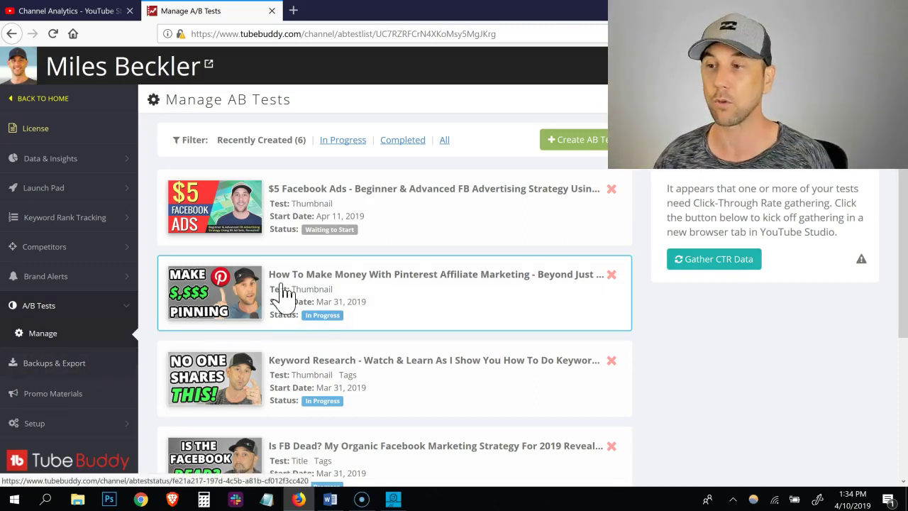
scroll(315, 300, down, 2)
scroll(323, 309, down, 1)
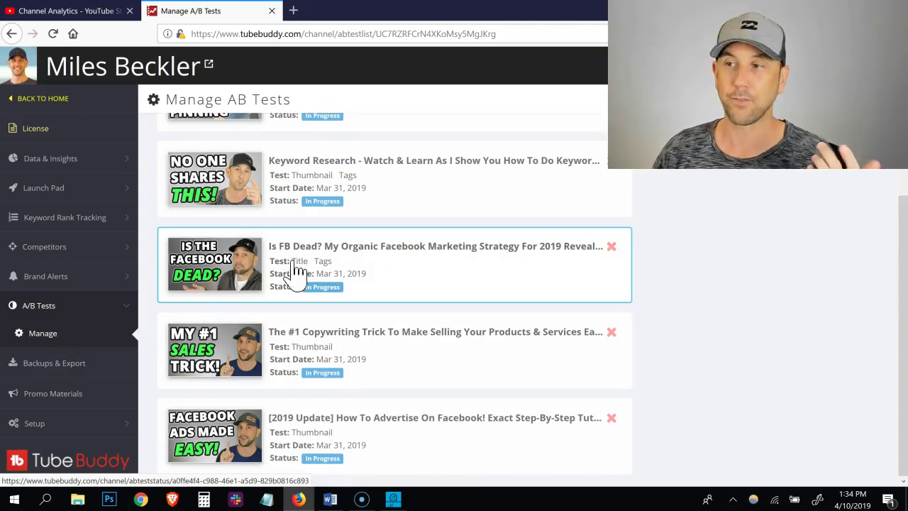
Open the status of the "Is FB Dead?" organic Facebook marketing test and compare its original and variation titles and tags
click(416, 259)
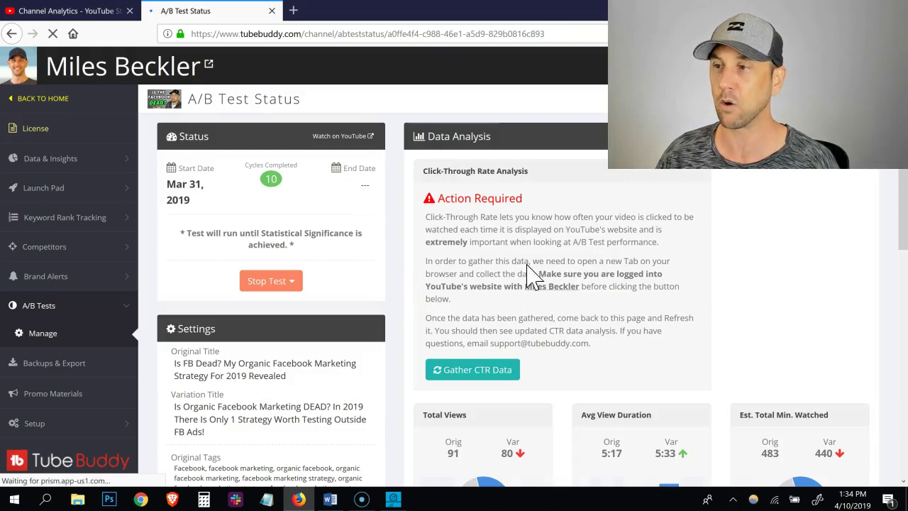
scroll(713, 270, down, 1)
scroll(713, 270, down, 2)
scroll(713, 270, up, 1)
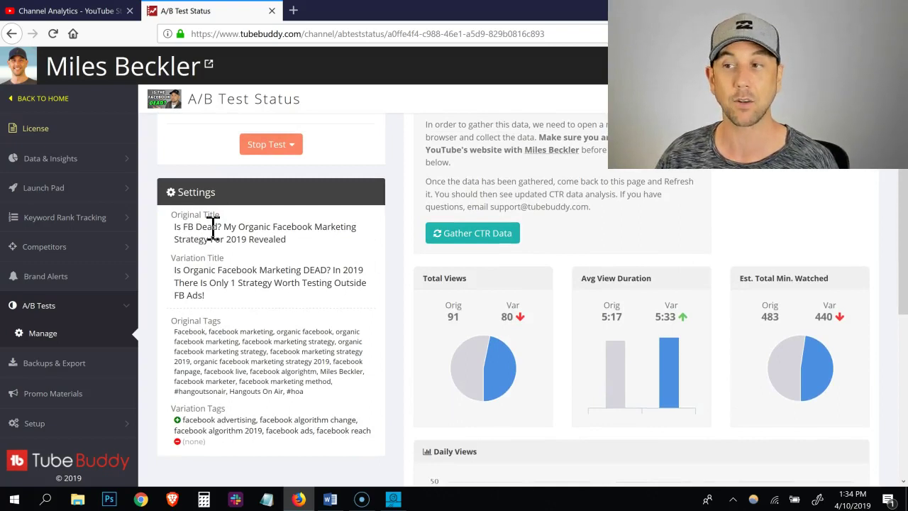
Review the Facebook test's view totals, view duration, minutes watched, daily views and traffic sources for original versus variation
scroll(533, 300, down, 1)
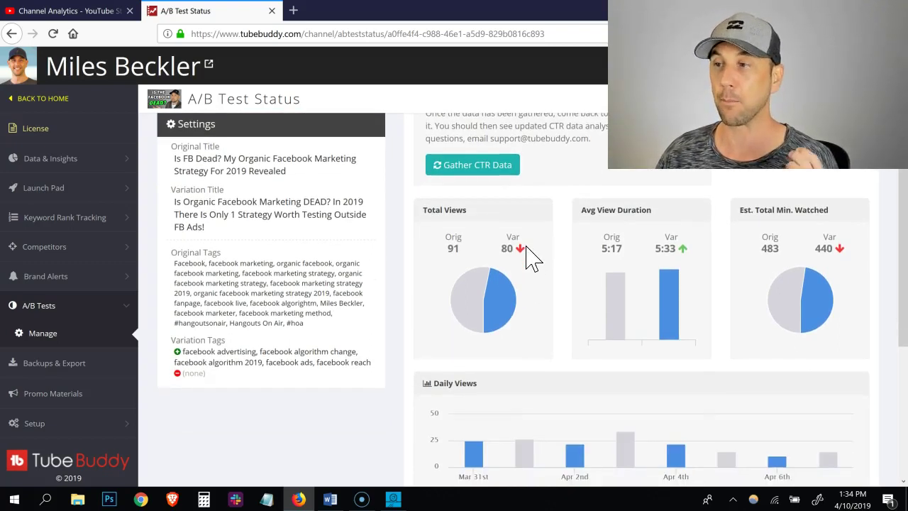
scroll(533, 280, down, 1)
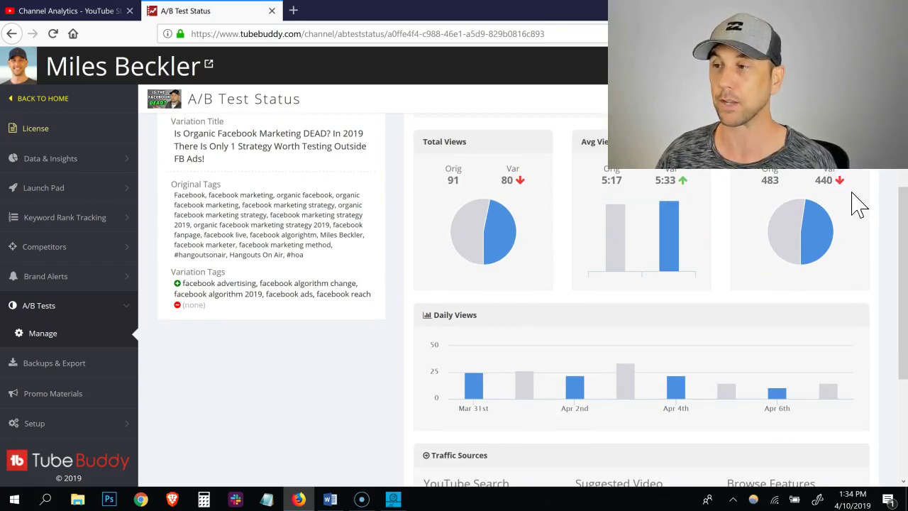
scroll(851, 220, down, 2)
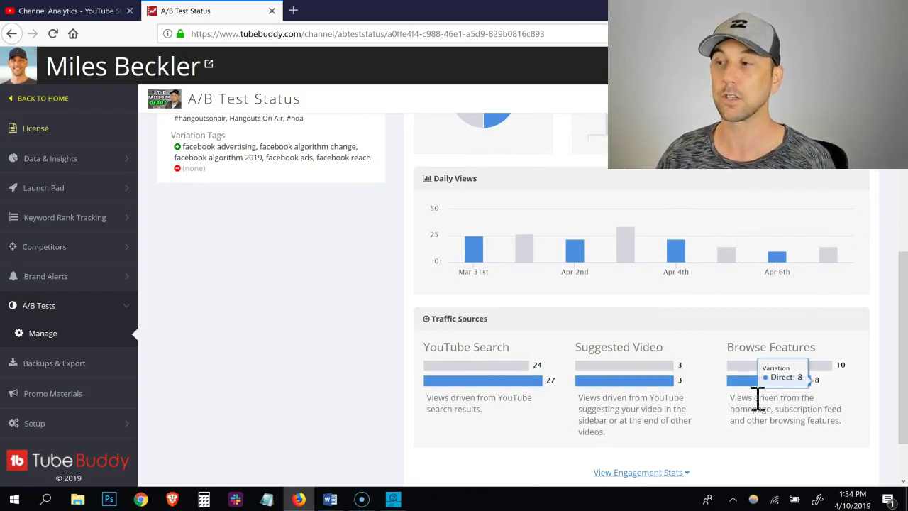
scroll(724, 394, up, 6)
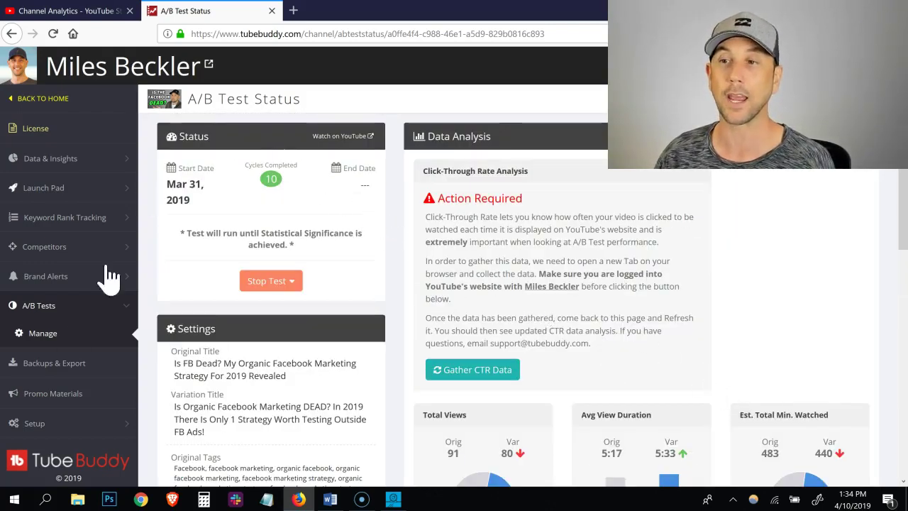
Return to the managed A/B tests, open the "#1 Copywriting Trick" test and compare its original and variation thumbnails
click(32, 332)
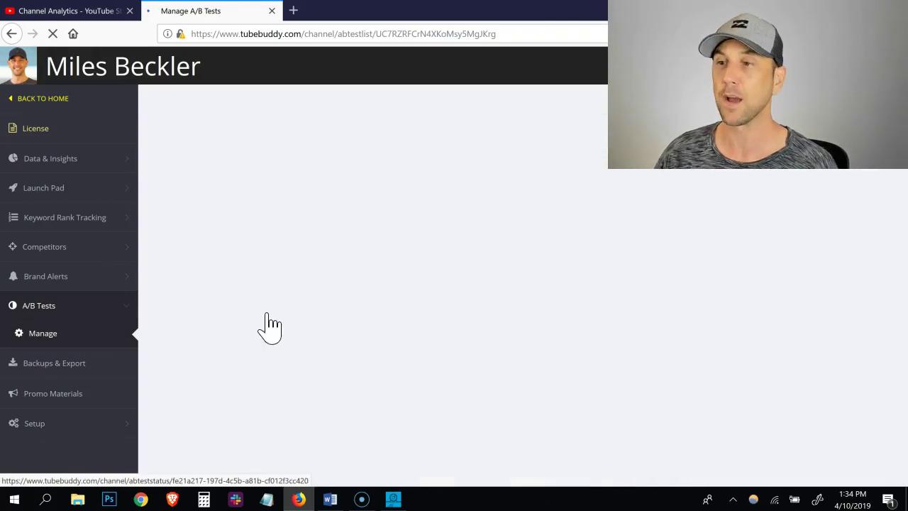
scroll(273, 327, down, 3)
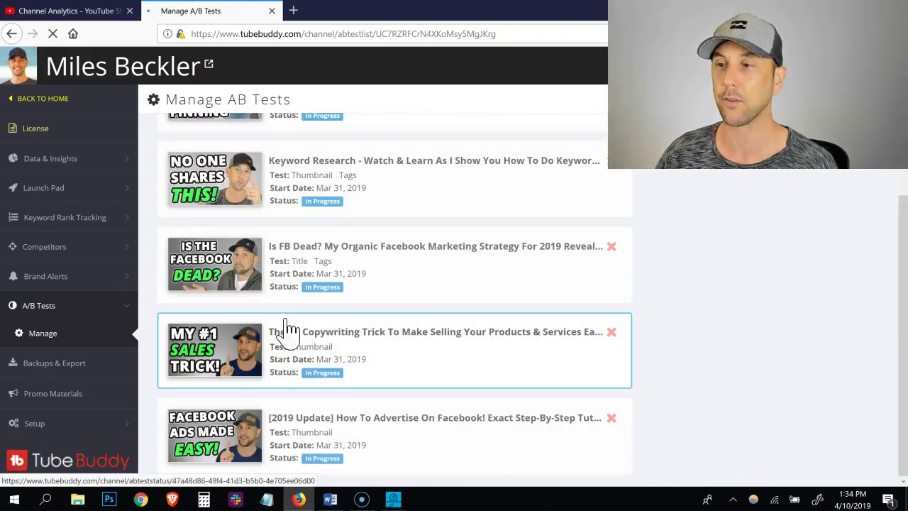
click(435, 340)
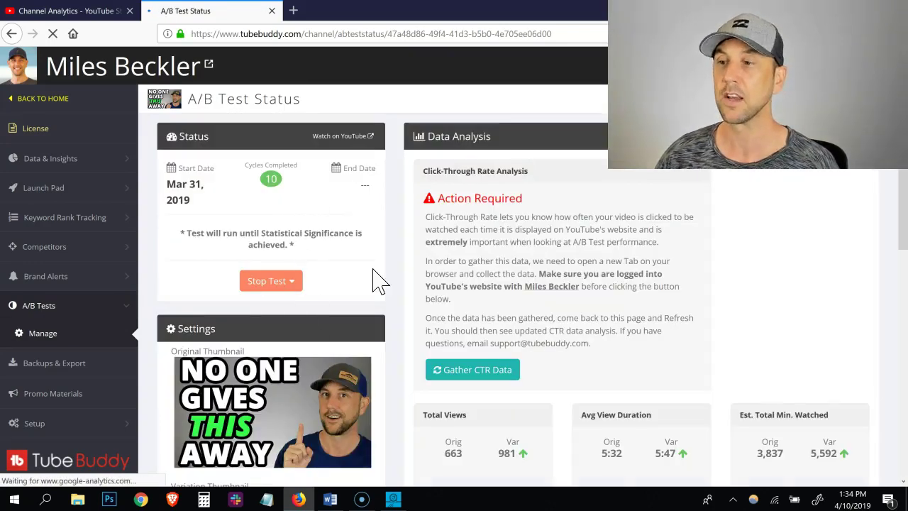
scroll(304, 304, down, 2)
scroll(259, 313, down, 5)
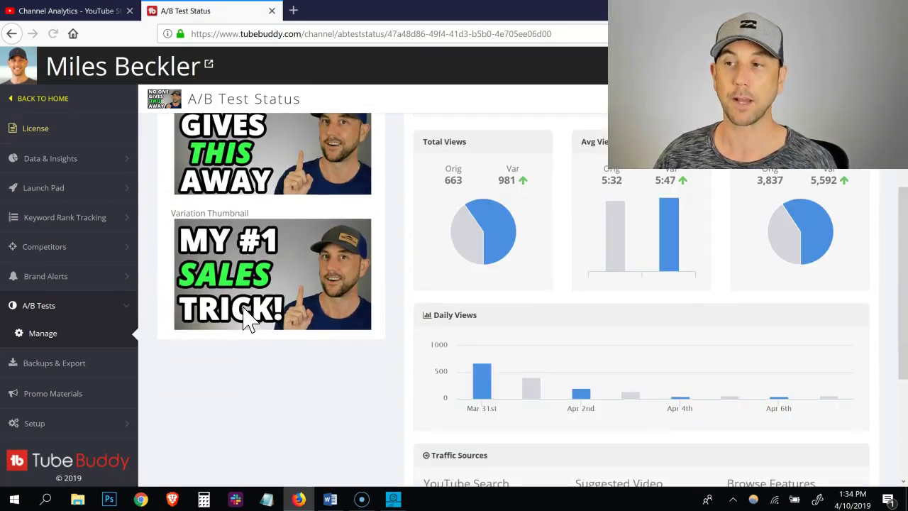
scroll(384, 323, up, 5)
scroll(450, 302, down, 2)
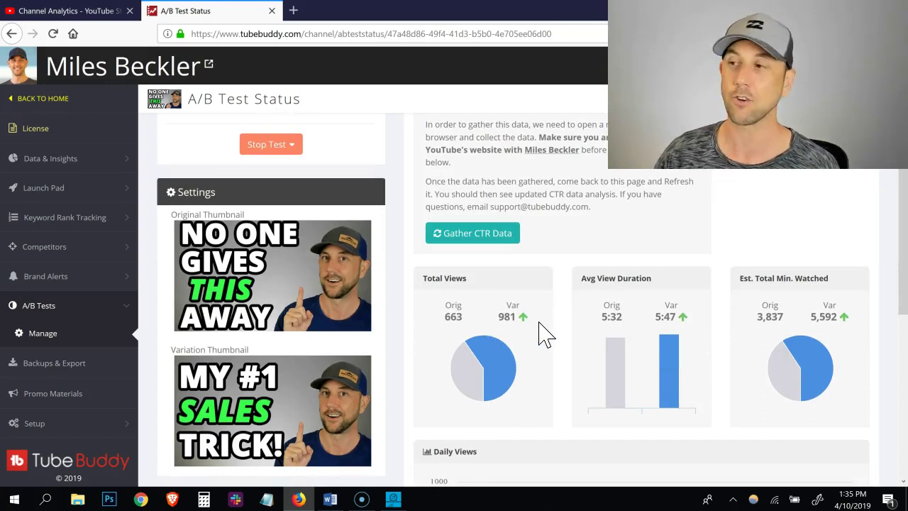
Compare the copywriting test's average view duration, estimated minutes watched, daily views and traffic sources between original and variation
scroll(545, 333, down, 2)
mouse_move(671, 305)
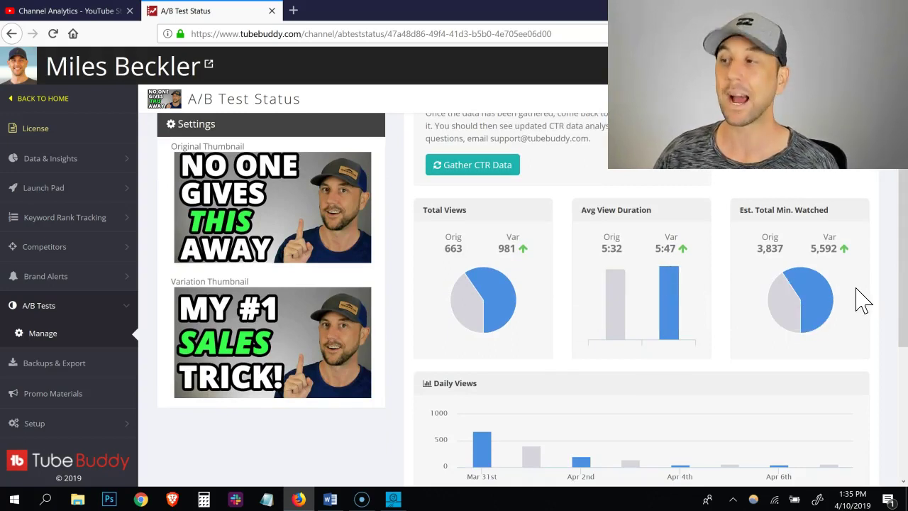
scroll(863, 302, down, 8)
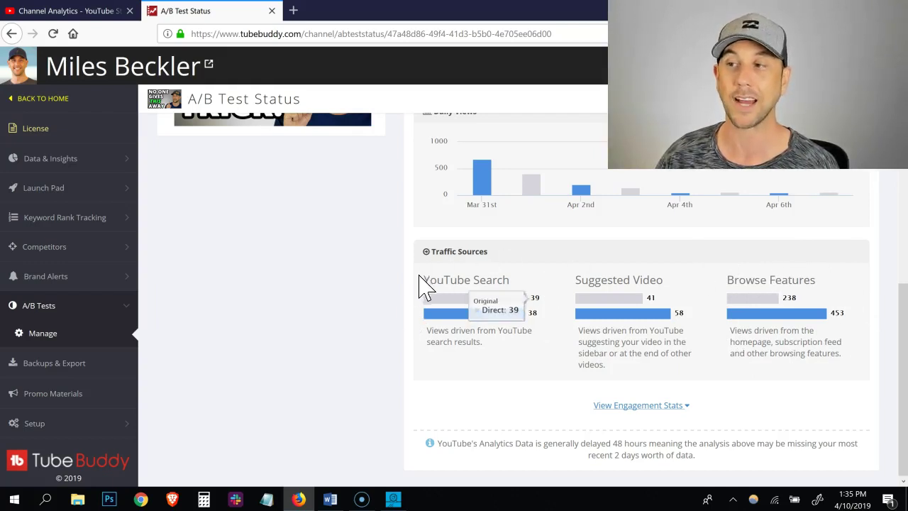
scroll(442, 314, up, 6)
scroll(444, 318, up, 1)
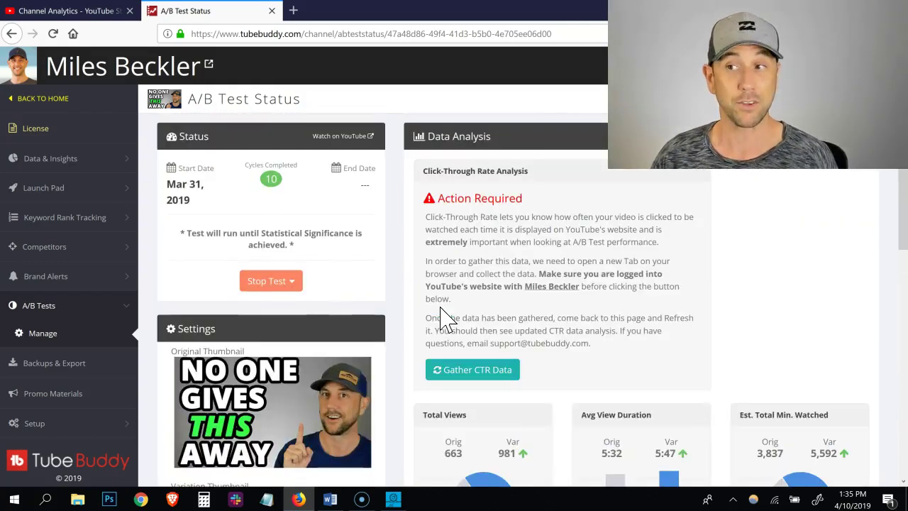
Recheck the copywriting test's traffic sources, then its thumbnails alongside total views and the Click-Through Rate Analysis section
scroll(444, 320, down, 6)
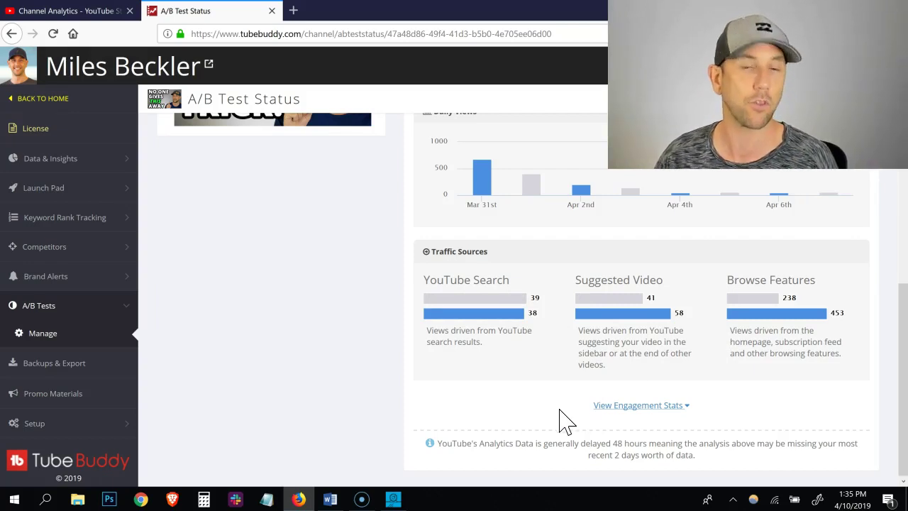
scroll(568, 424, up, 5)
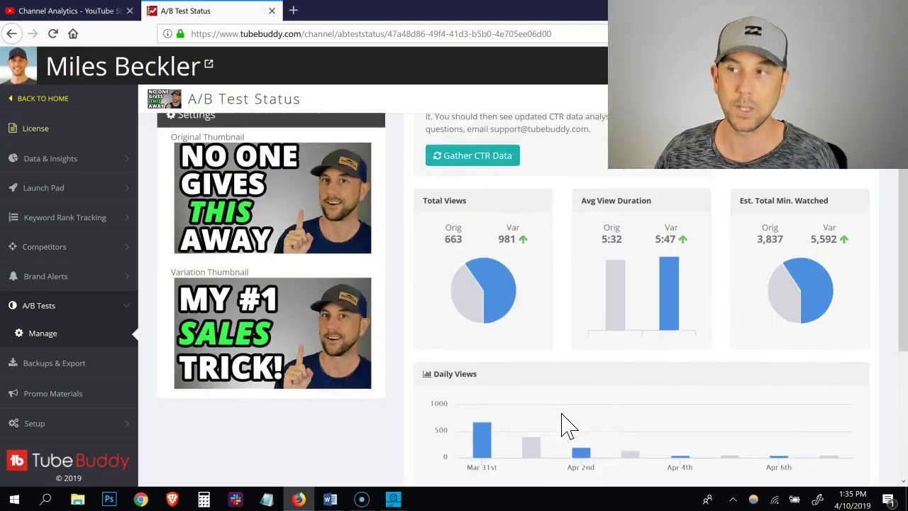
scroll(558, 436, up, 2)
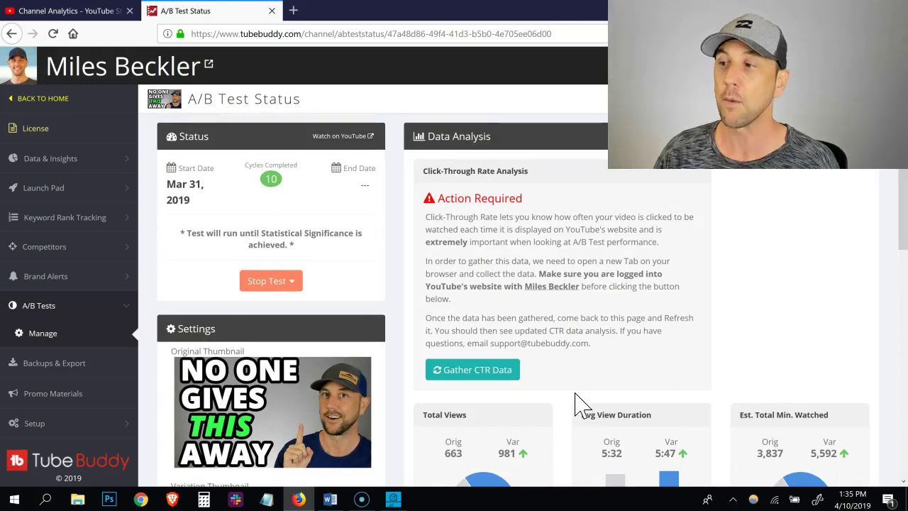
scroll(576, 405, down, 2)
scroll(577, 406, up, 1)
scroll(560, 412, down, 1)
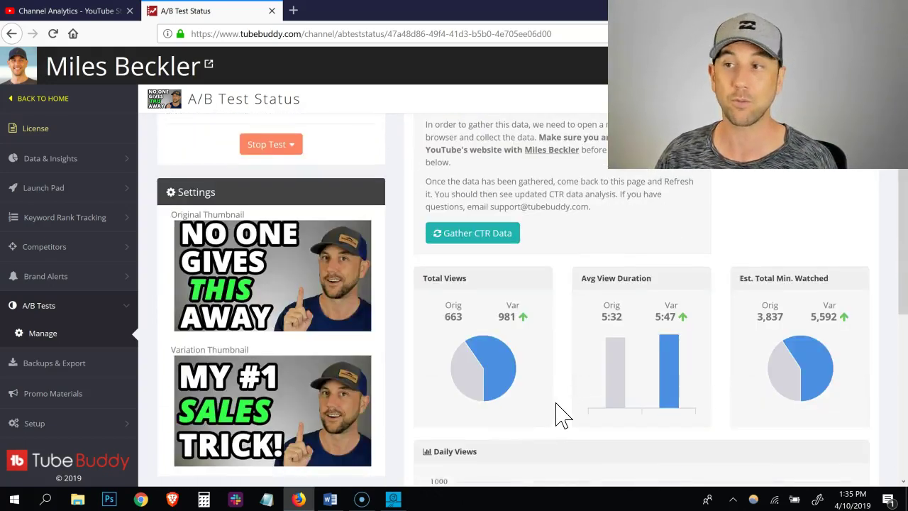
scroll(562, 416, up, 2)
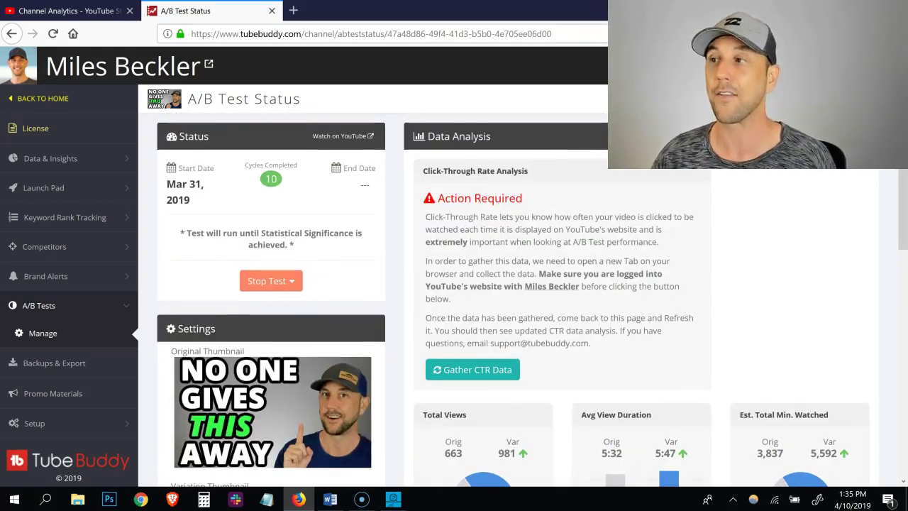